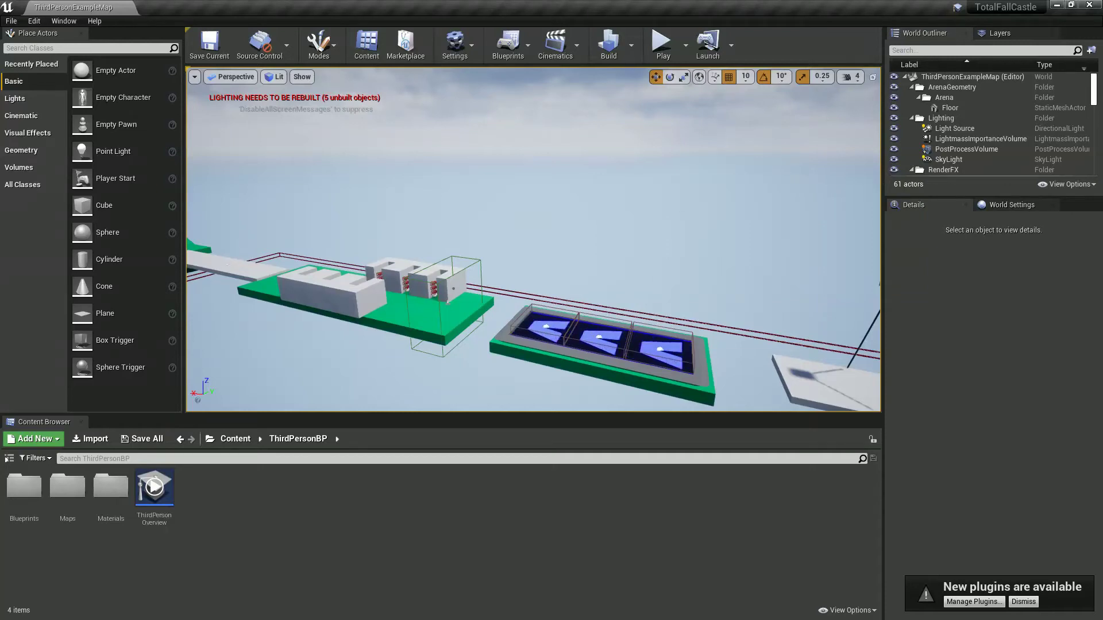
- Enable the built-in Take Recorder plugin, and close the Message Log and Plugins windows
right_click_drag(533, 310, 671, 283)
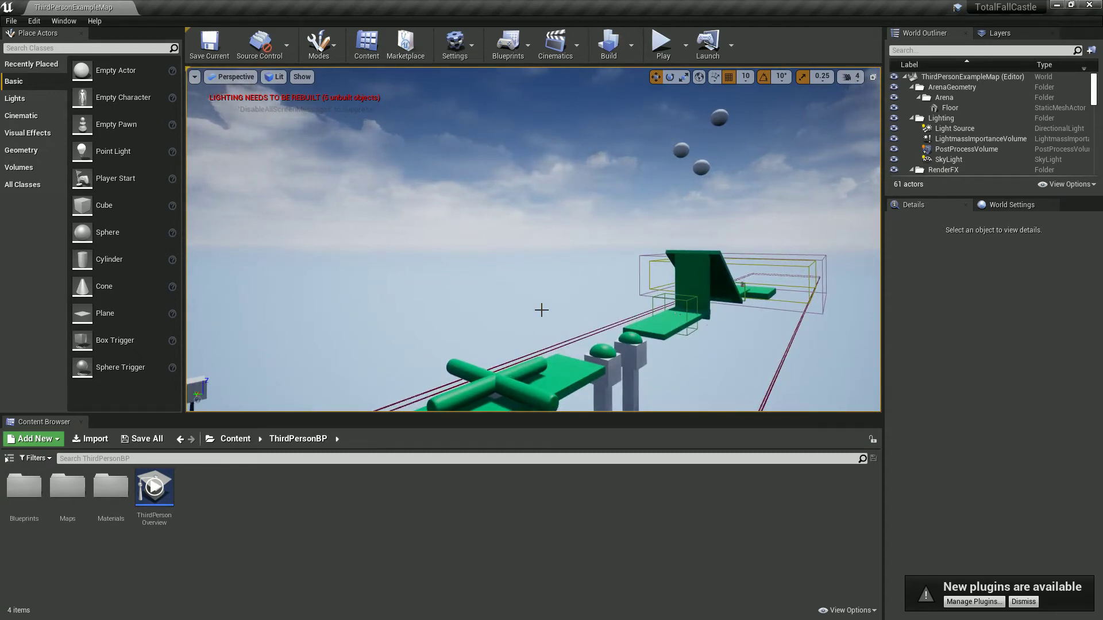
left_click(35, 23)
left_click(57, 196)
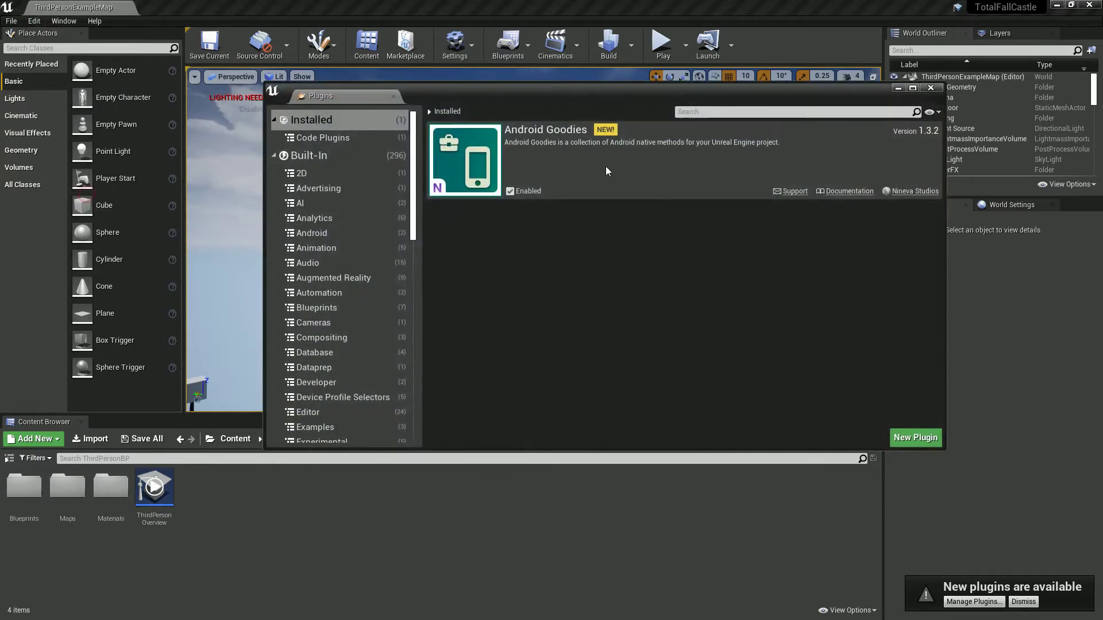
left_click(346, 152)
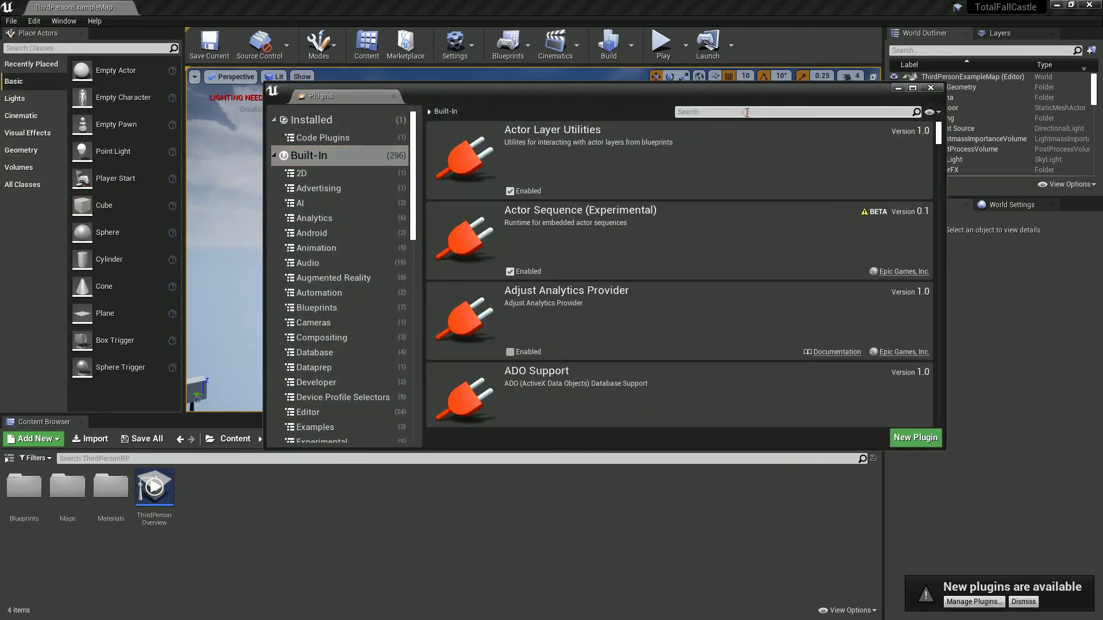
type("take")
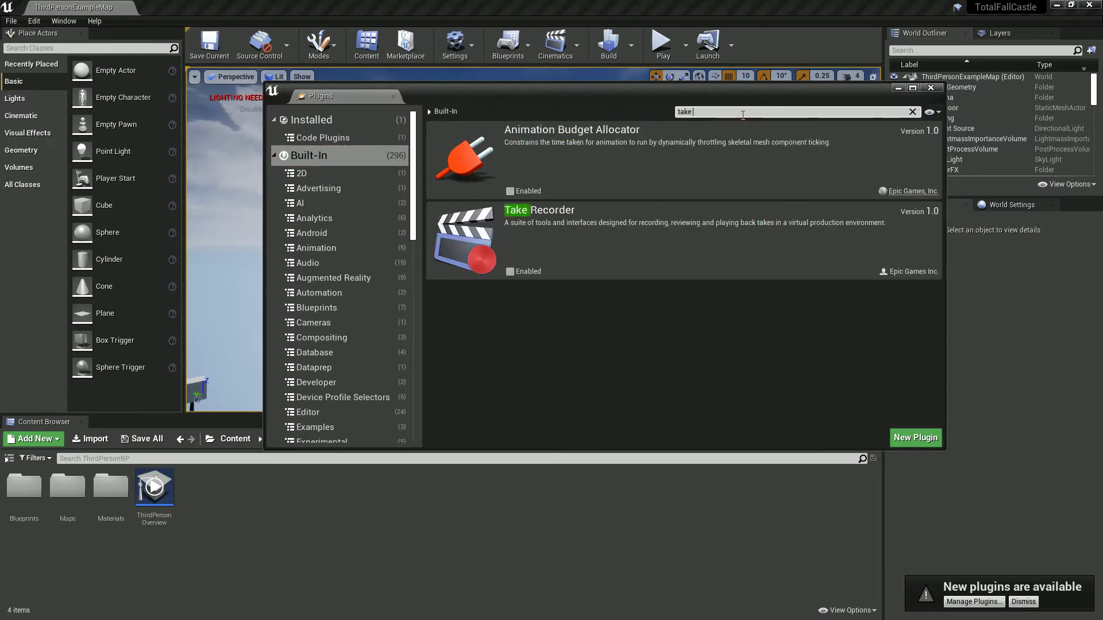
left_click(529, 273)
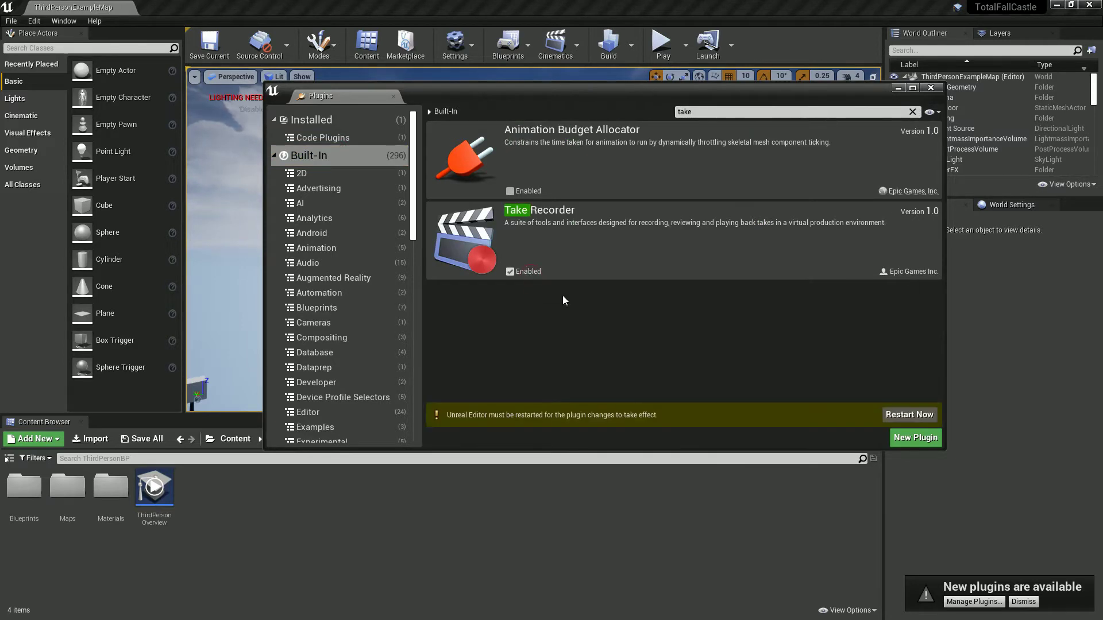
left_click(34, 21)
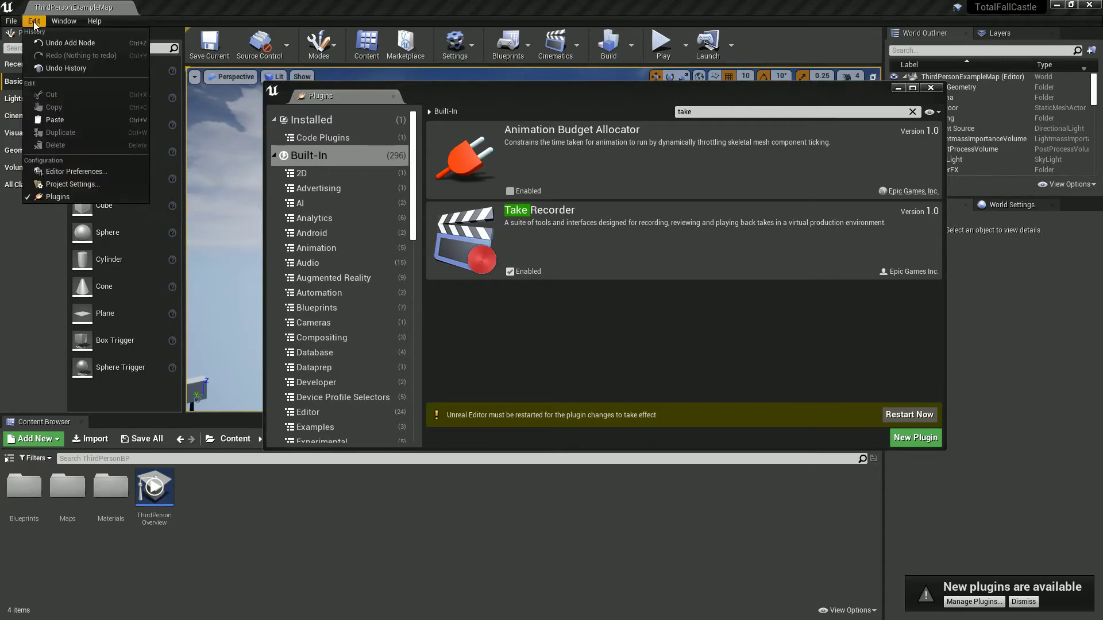
left_click(506, 100)
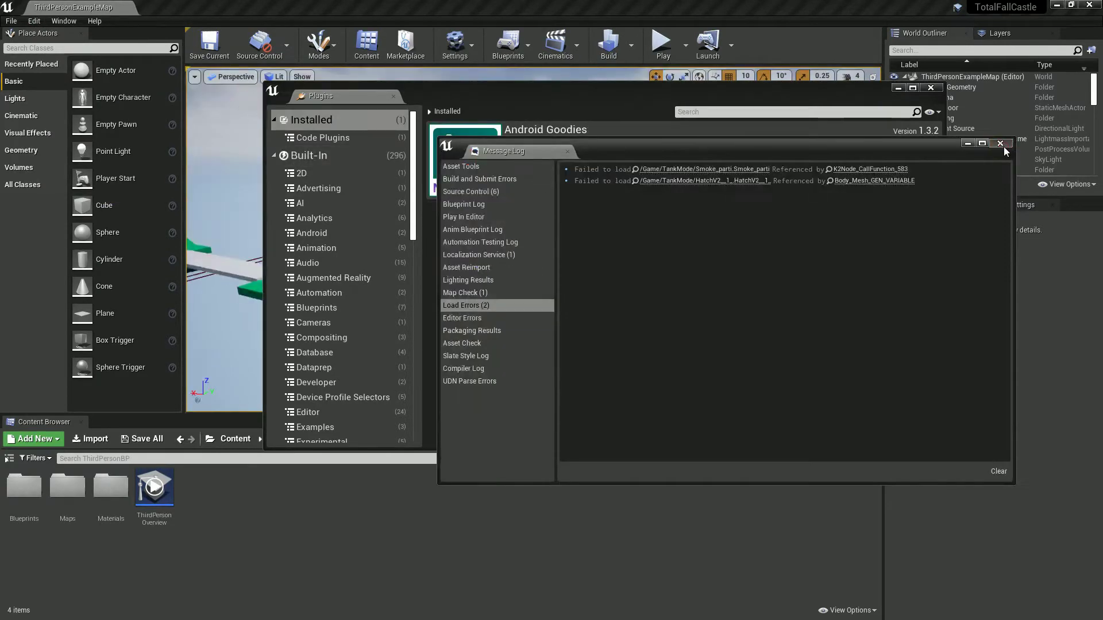
left_click(1000, 143)
left_click(931, 88)
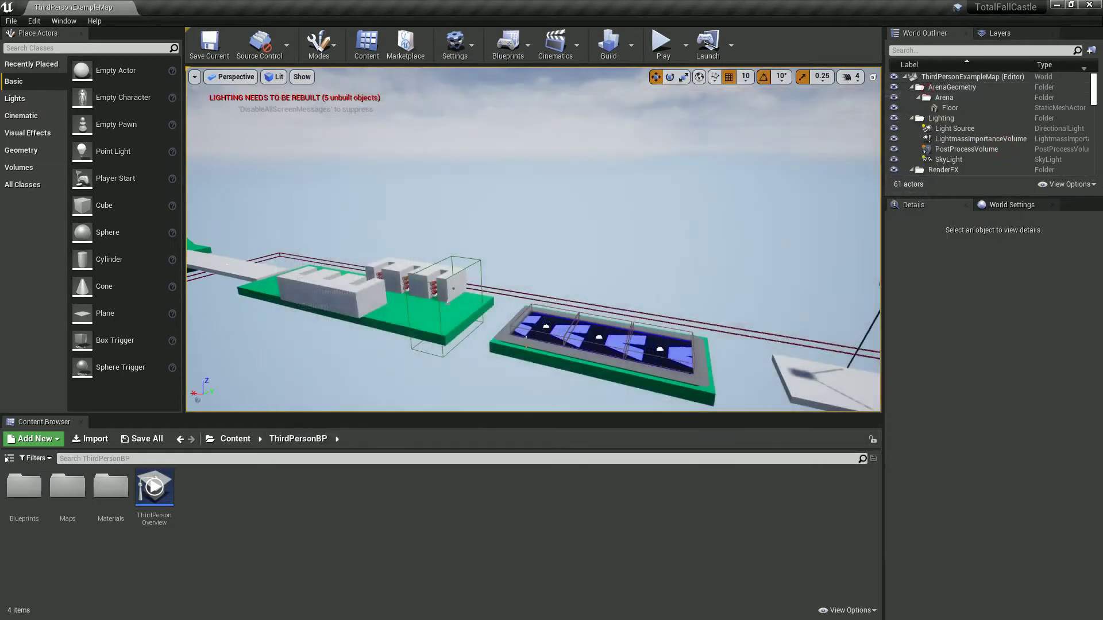
- Run the level briefly in the editor to check how it starts, and stop it
right_click_drag(553, 299, 785, 266)
key("w")
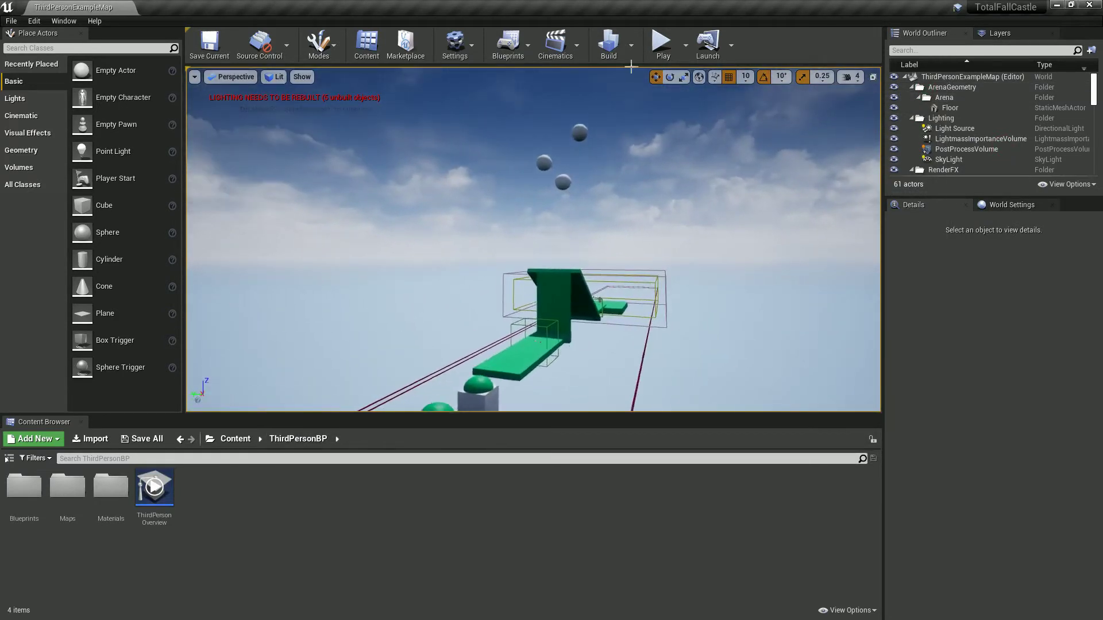
left_click(661, 43)
left_click(691, 44)
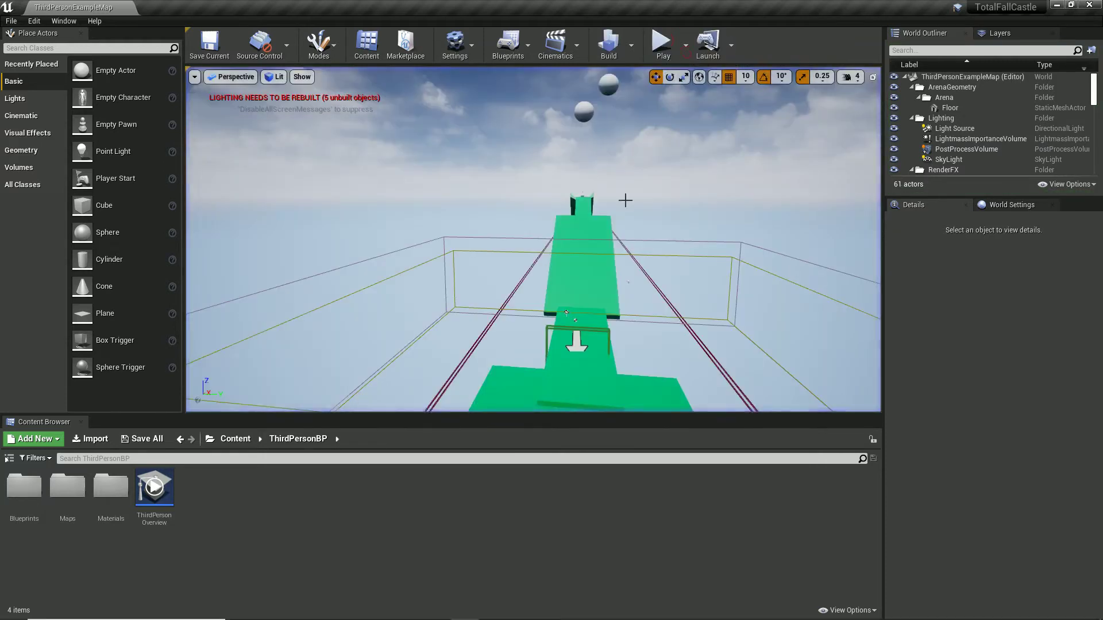
- Find the Intro level sequence actor and turn off its Auto Play option
left_click(985, 51)
type("intr")
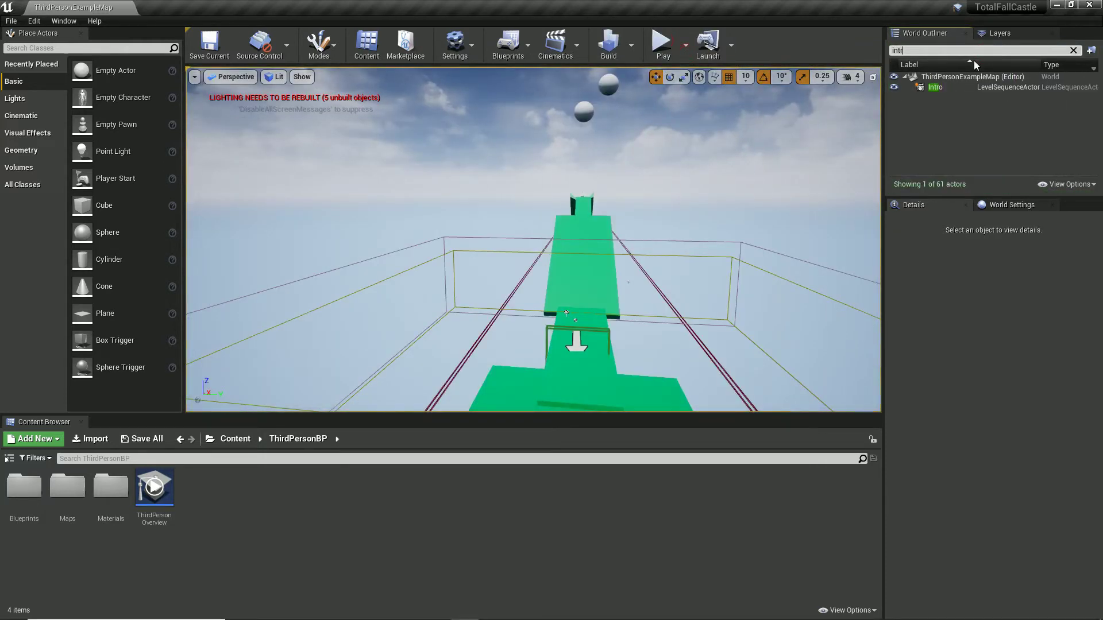
left_click(977, 88)
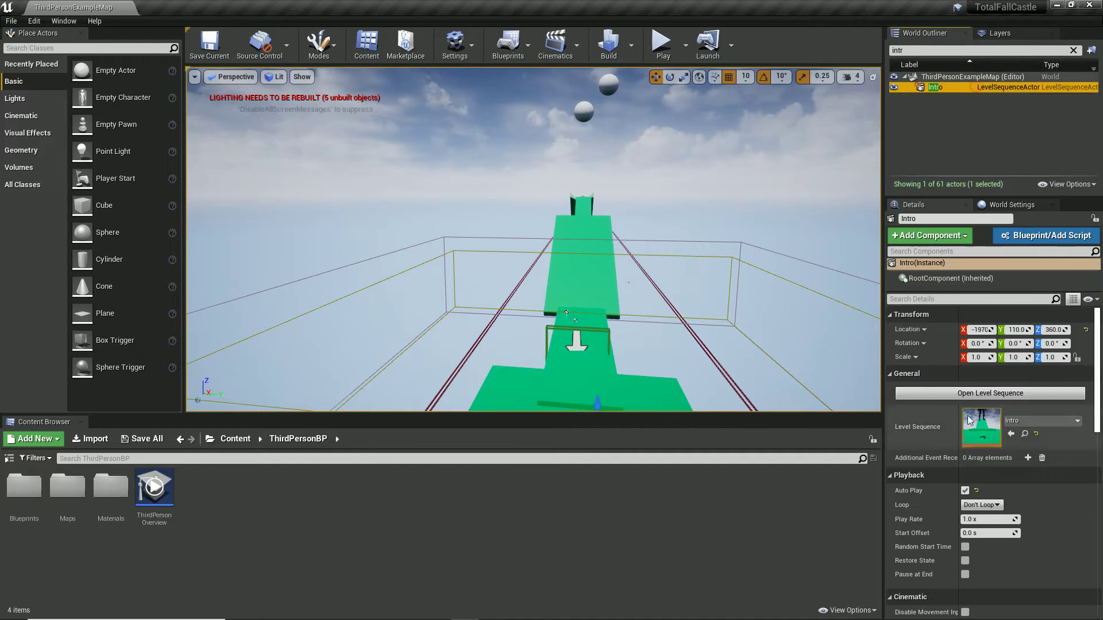
left_click(965, 491)
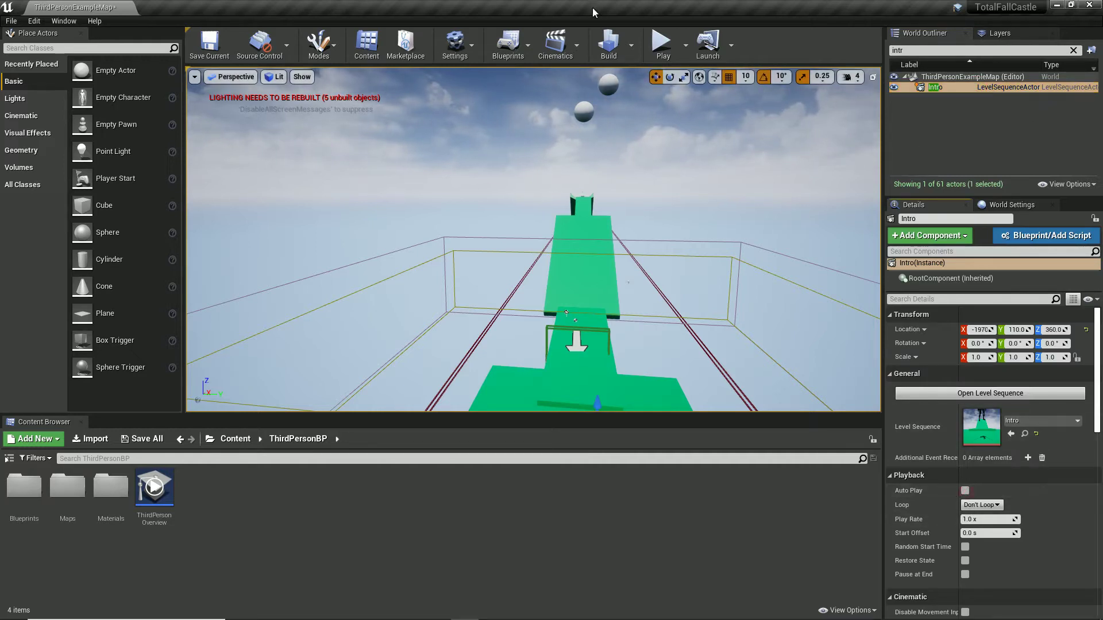
- Test the level start with the Intro sequence's Auto Play off, and end the play session
left_click(667, 52)
left_click(692, 47)
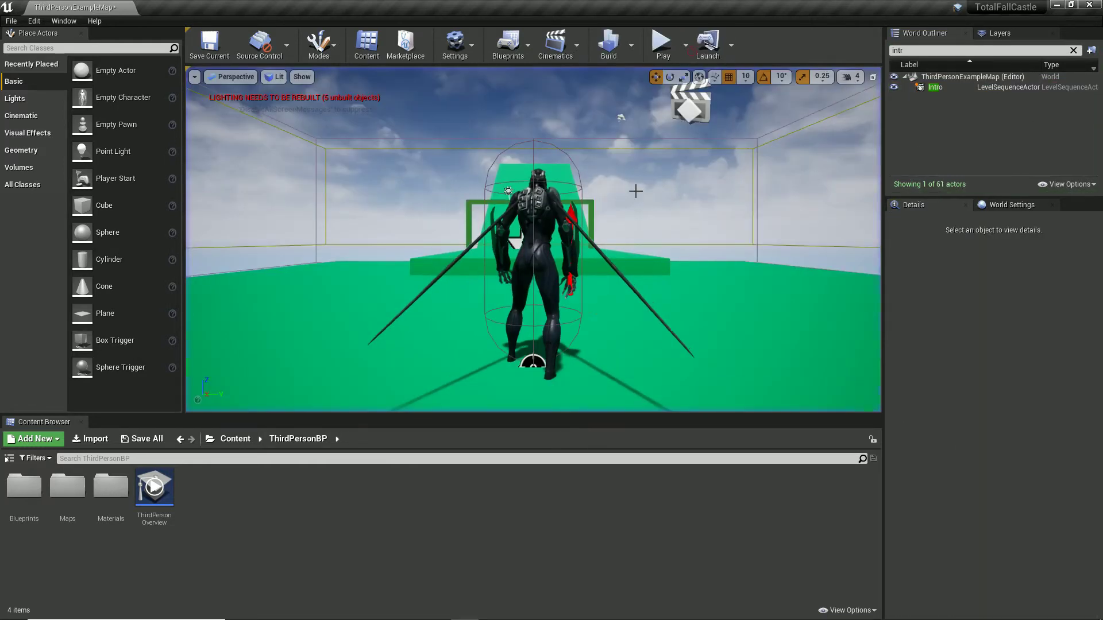
left_click(665, 43)
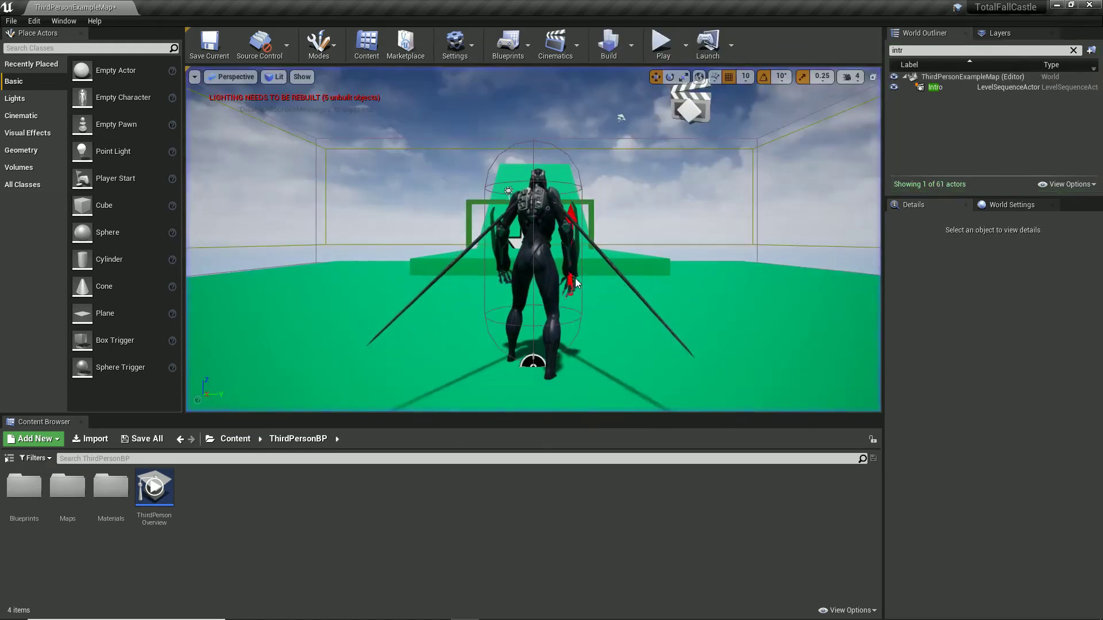
key("Escape")
right_click_drag(576, 302, 555, 281)
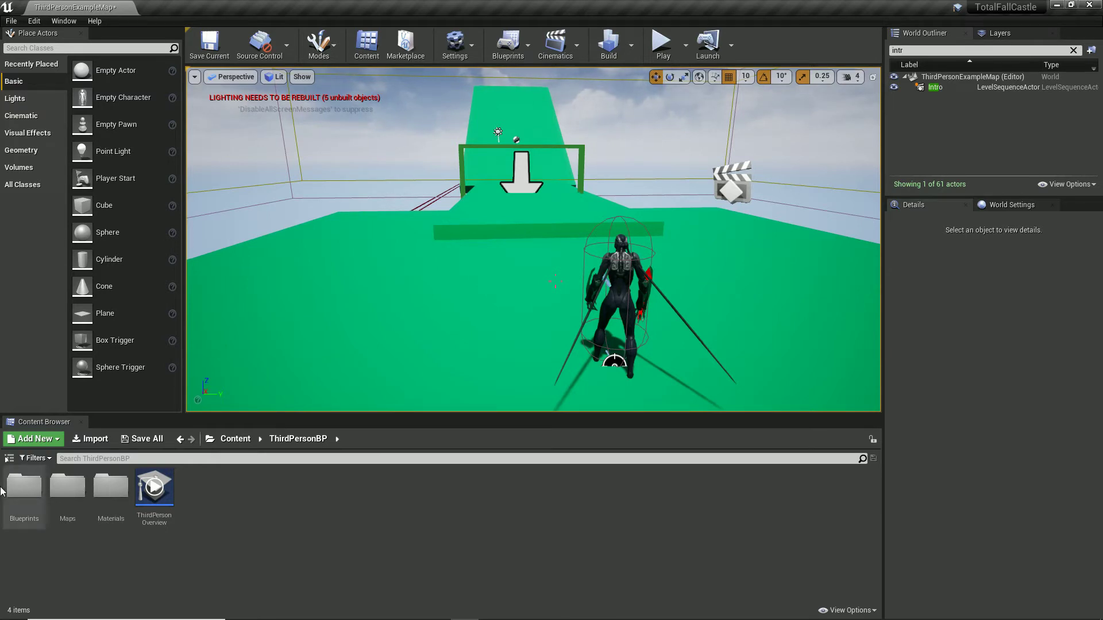
- Show the Content Browser's folder tree, open the Take Recorder and move its window clear of the character in the viewport
left_click(10, 458)
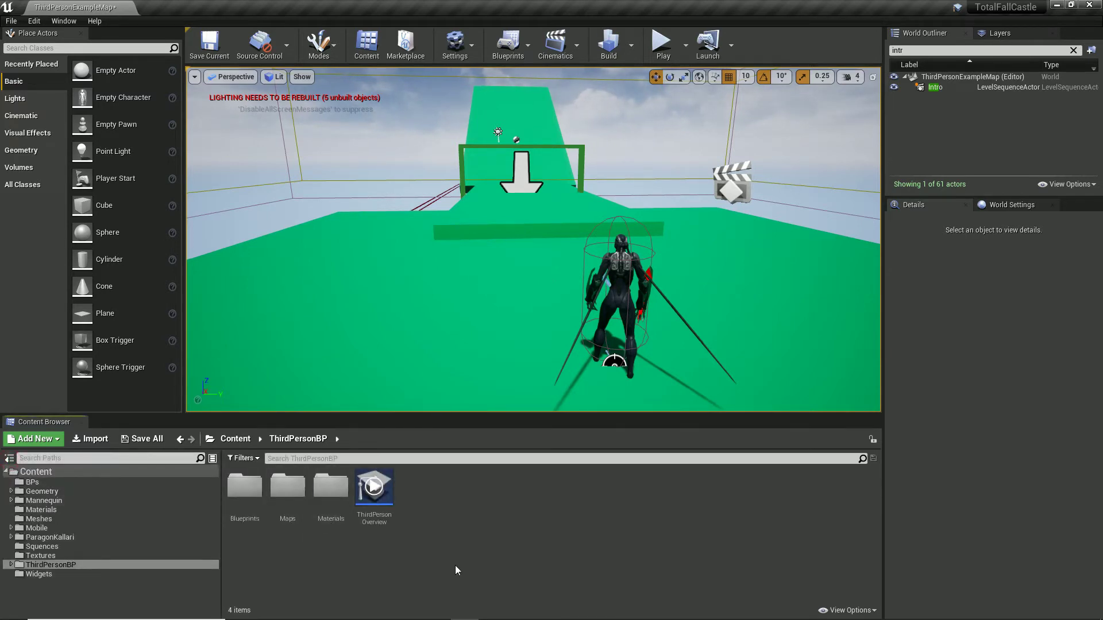
left_click(60, 24)
mouse_move(81, 43)
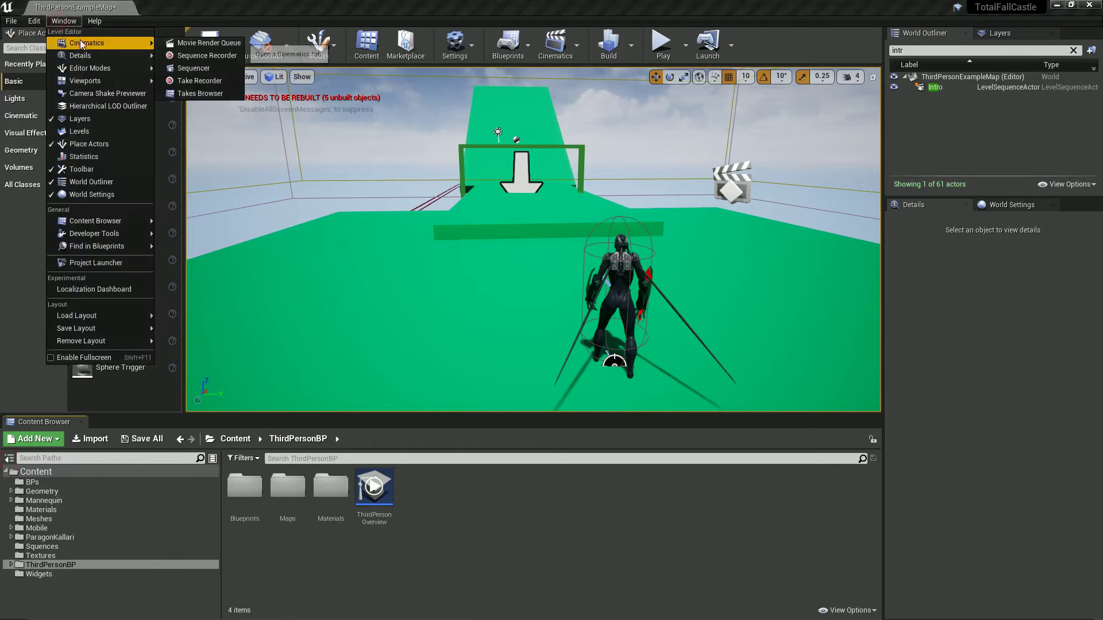
left_click(215, 81)
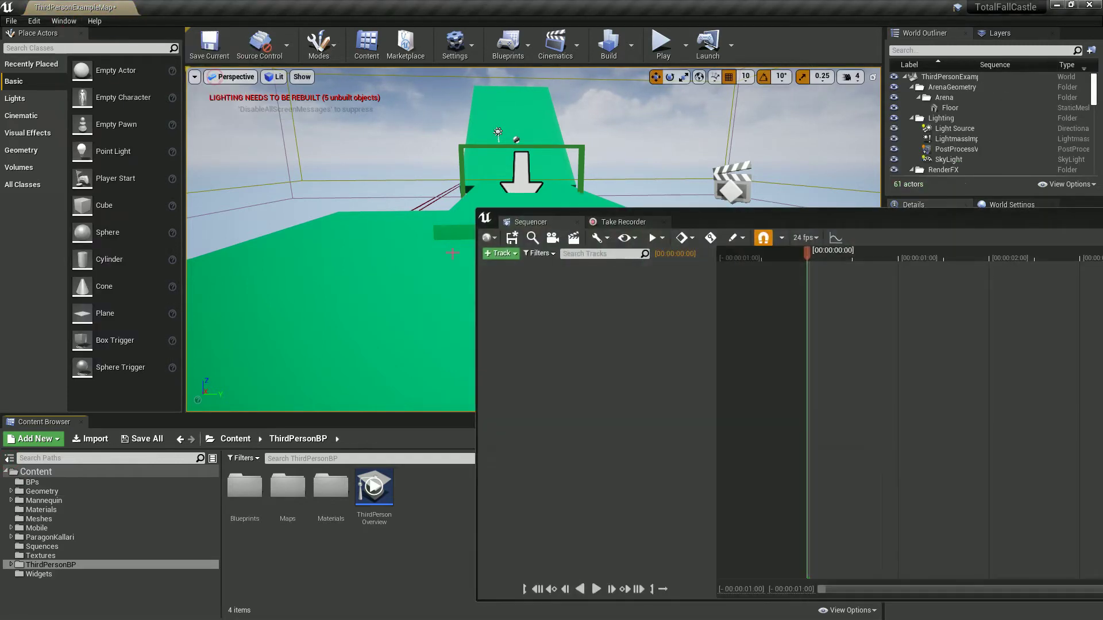
left_click_drag(746, 220, 480, 129)
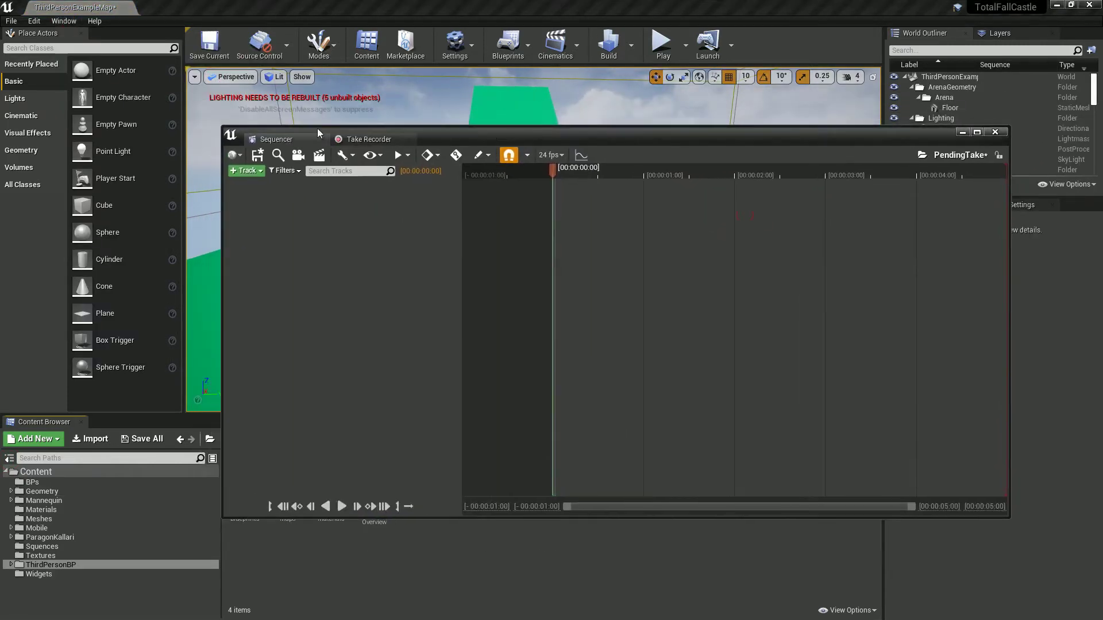
left_click(363, 138)
left_click_drag(388, 143, 559, 146)
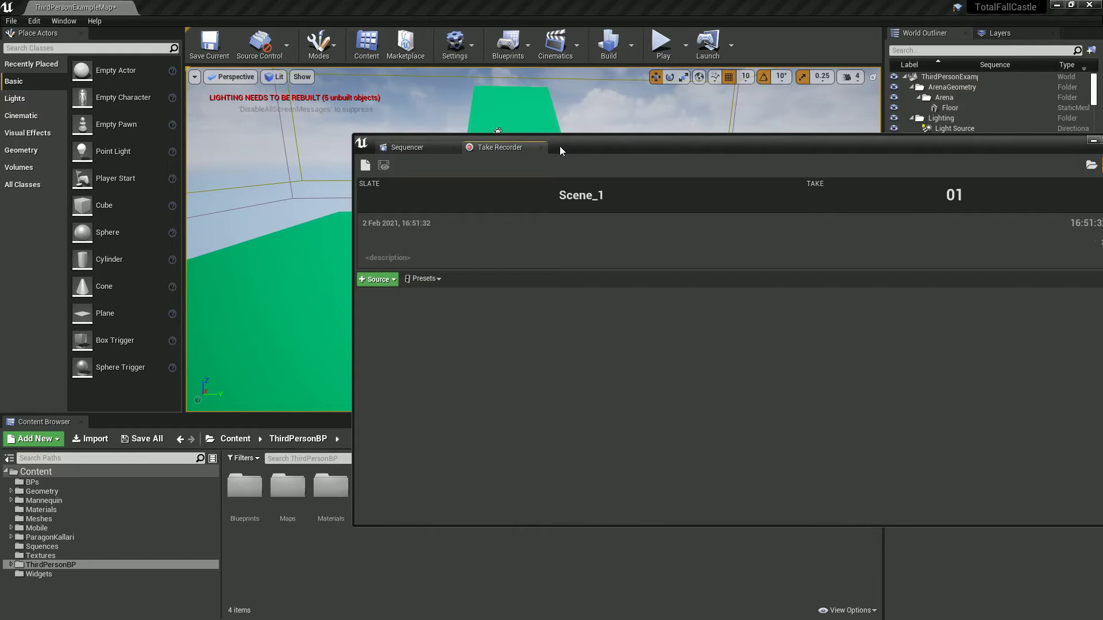
left_click_drag(559, 146, 634, 344)
- Select ThirdPersonCharacter, start playing the level and add the character as a Take Recorder source
left_click(613, 274)
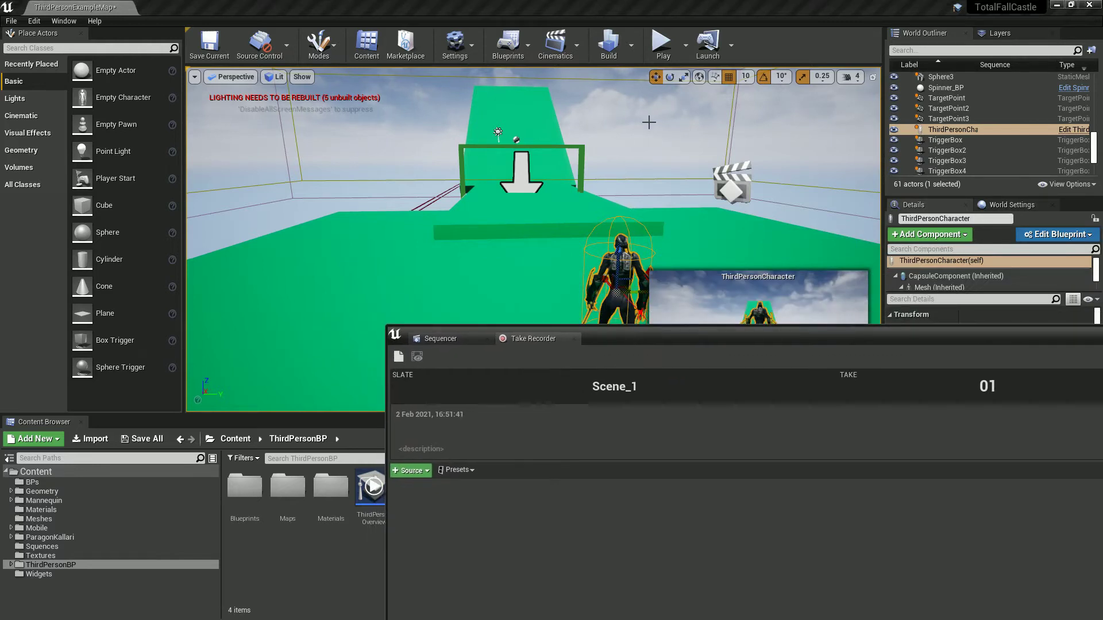
left_click(660, 45)
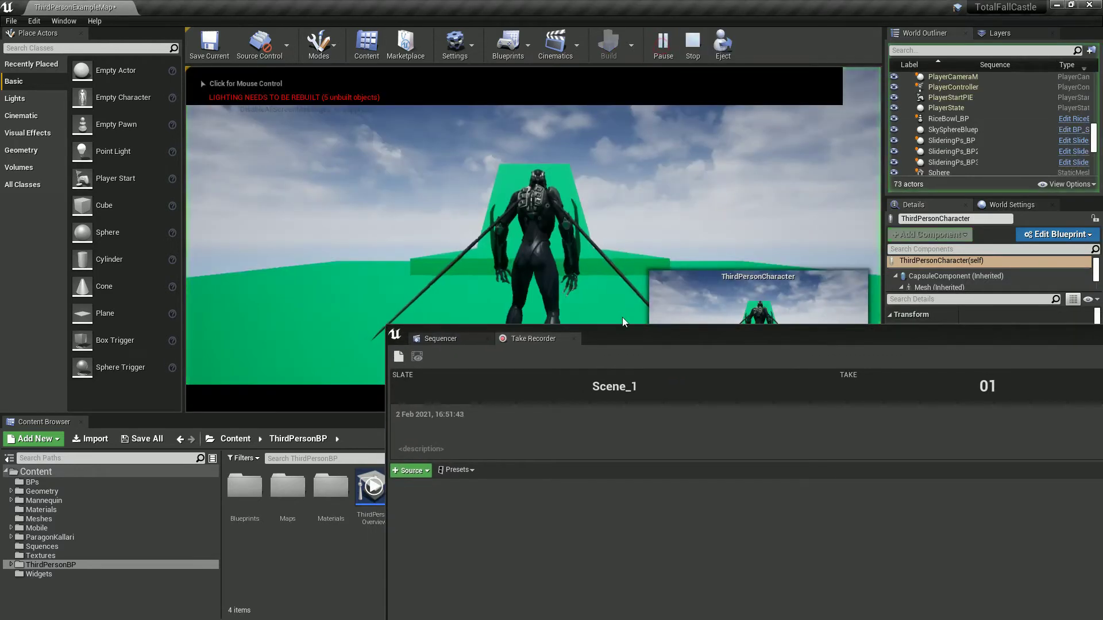
left_click(412, 471)
mouse_move(427, 490)
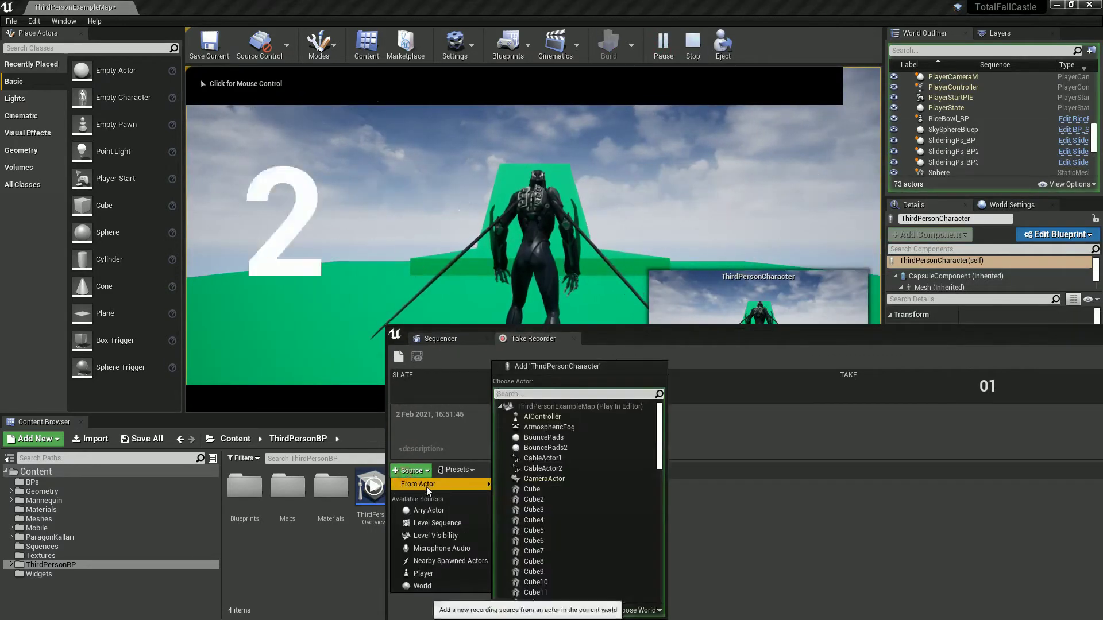
left_click(547, 366)
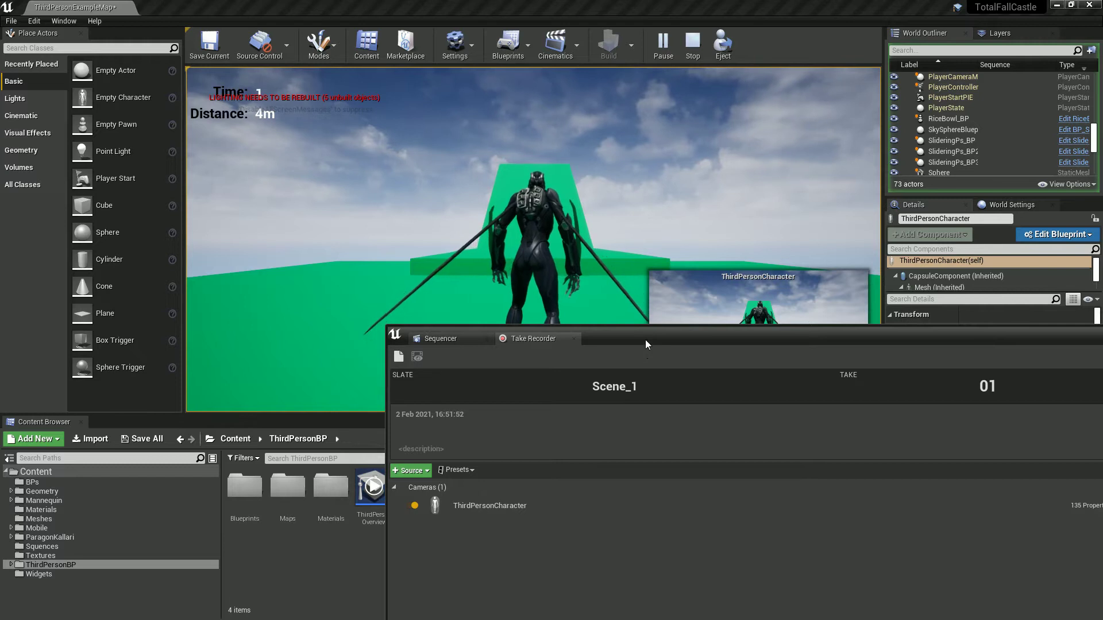
- Record take 01 of Scene_1 while running the character through the obstacle course, and end the play session
left_click_drag(645, 344, 693, 435)
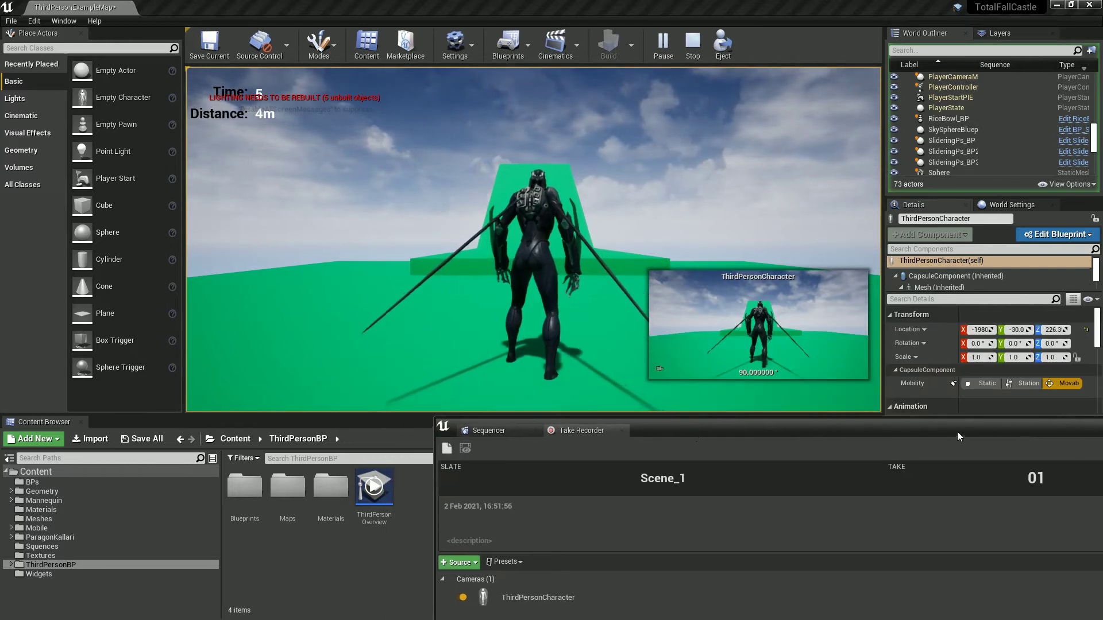
left_click_drag(957, 432, 597, 428)
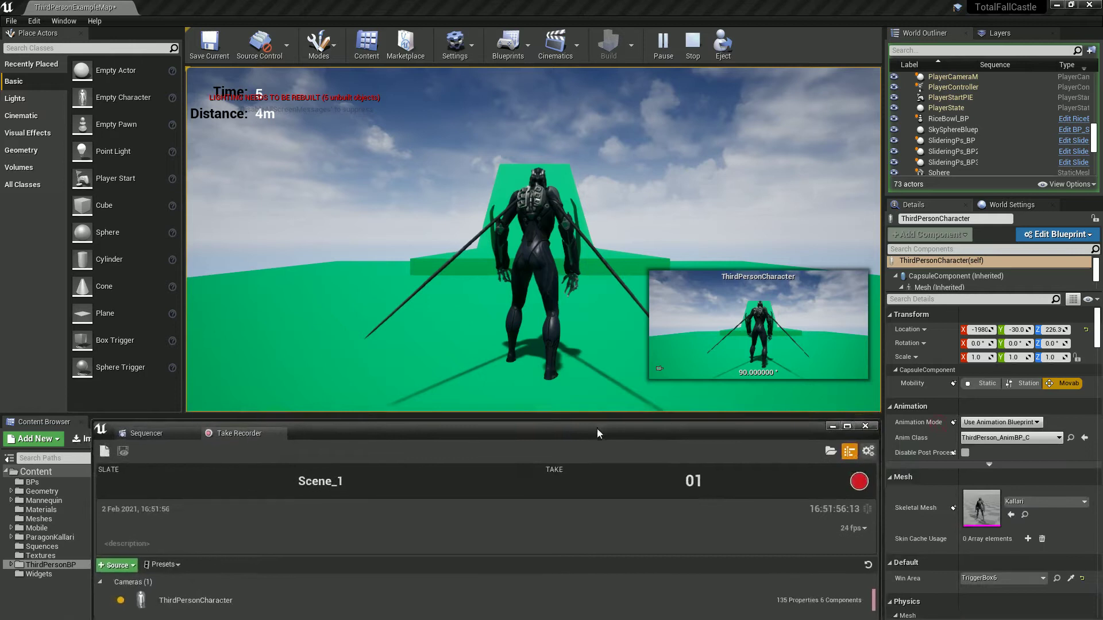
left_click(860, 485)
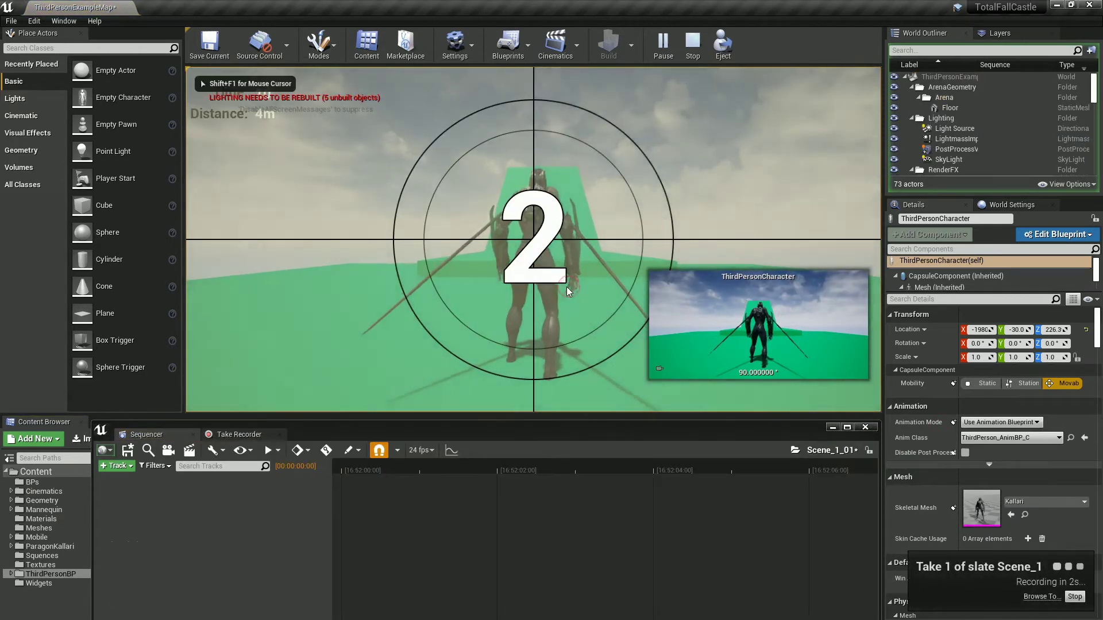
key("w")
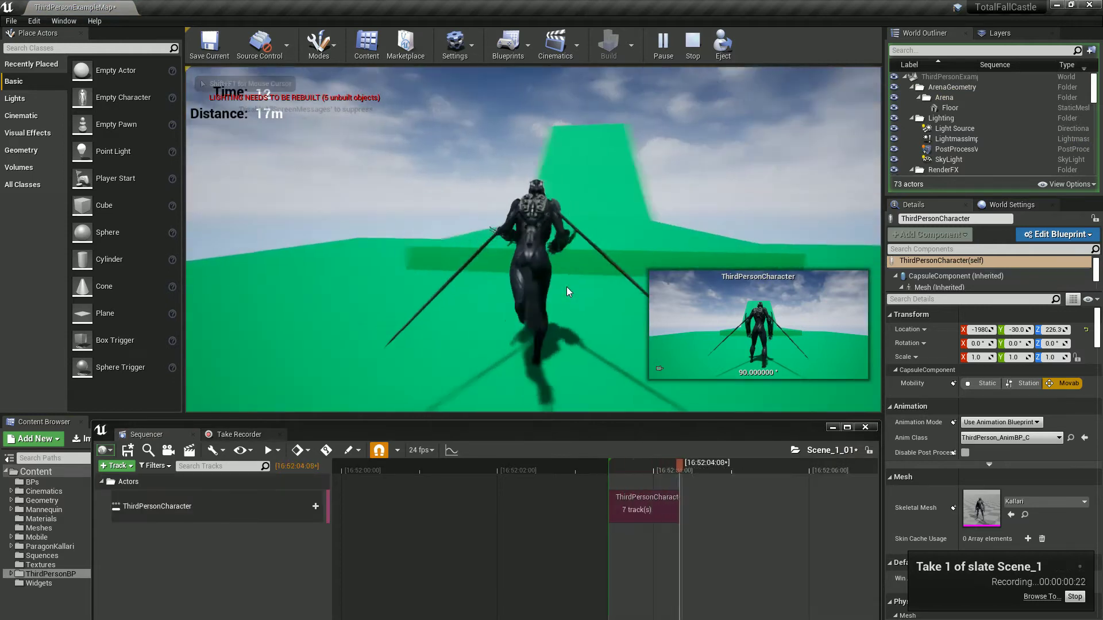
key("space")
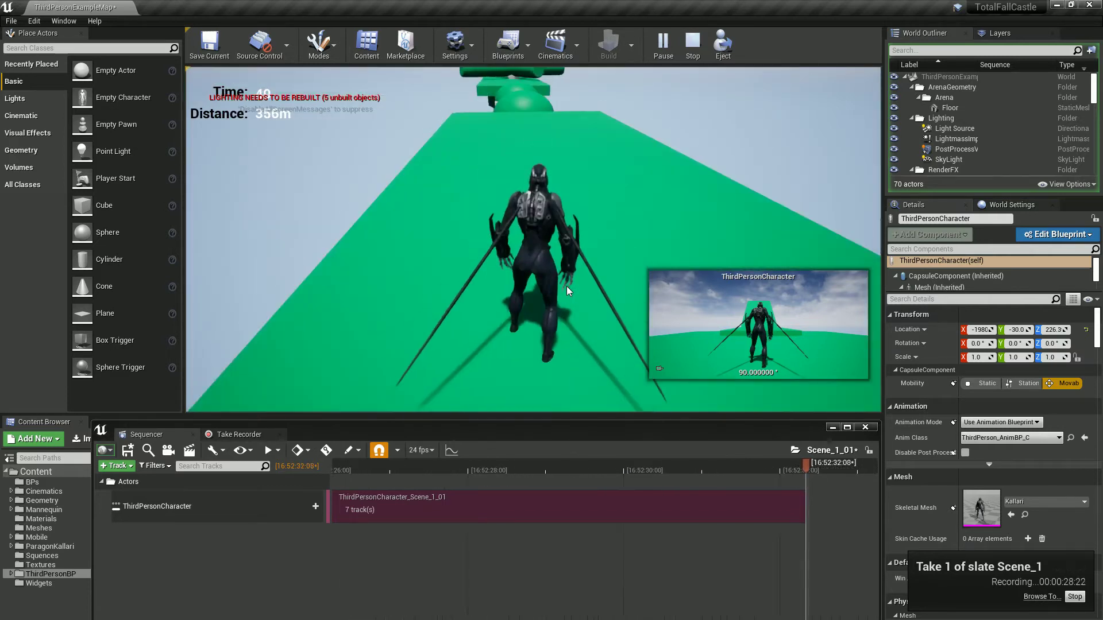
key("Escape")
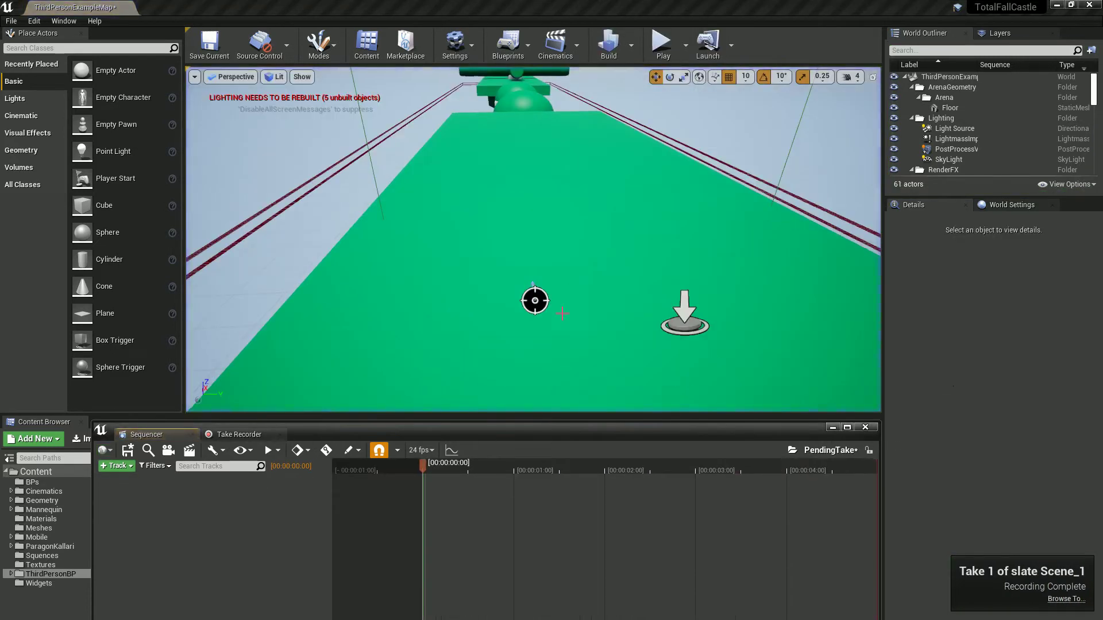
- Browse to the recorded Scene_1 take in the content folders and move the Sequencer window out of the way
left_click(1064, 599)
left_click_drag(691, 441, 890, 148)
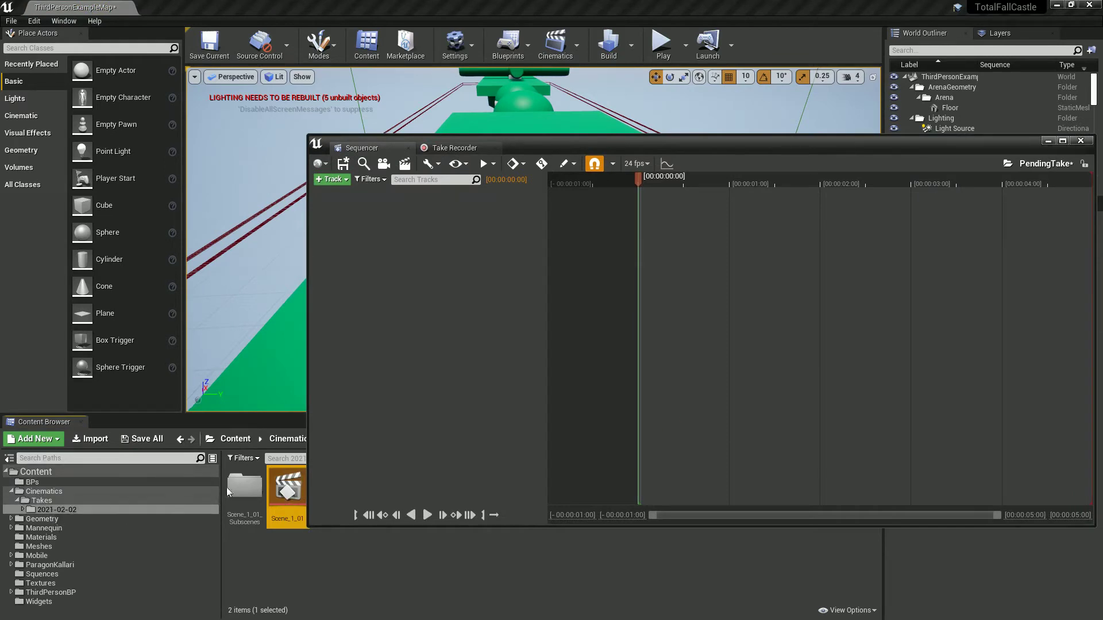
left_click_drag(746, 149, 878, 493)
- Create a new level sequence named PlayFakeAI in the Squences folder
left_click(556, 45)
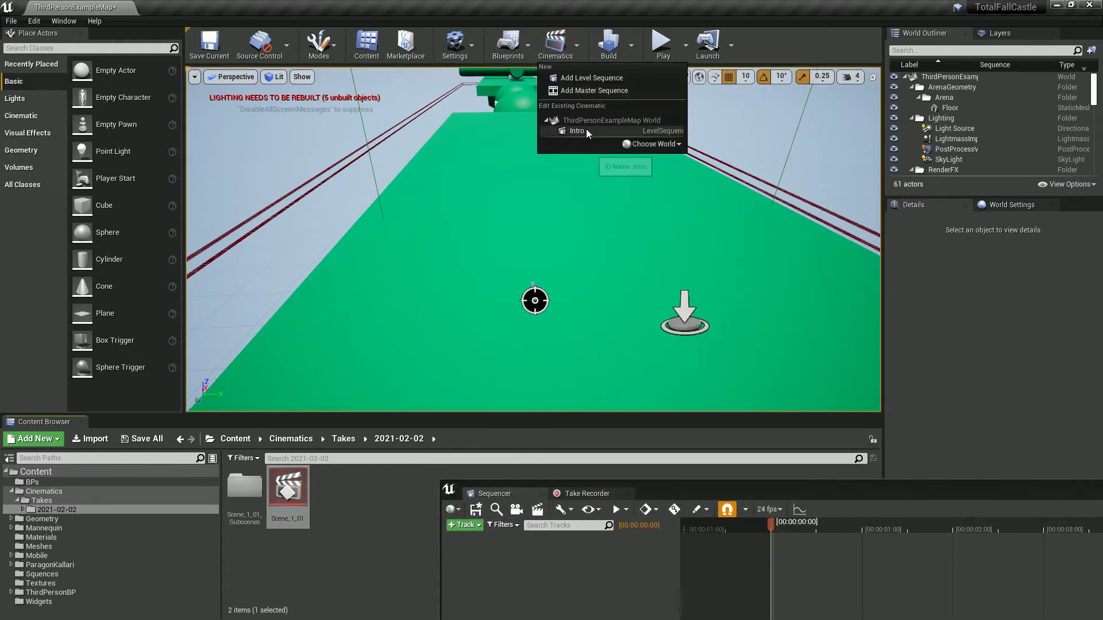
left_click(582, 79)
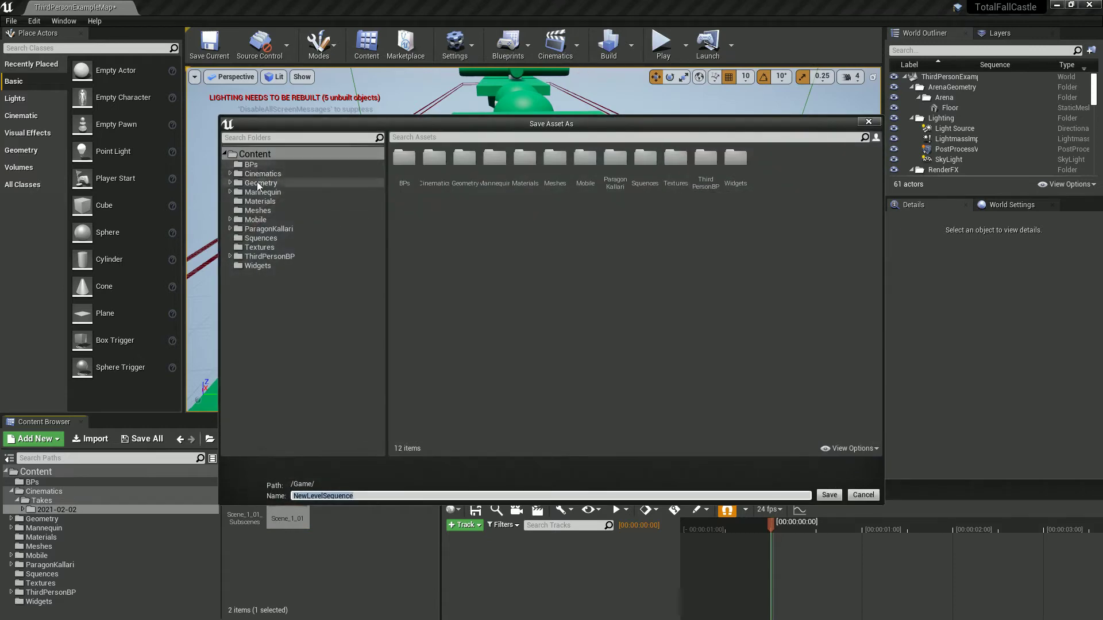
left_click(261, 173)
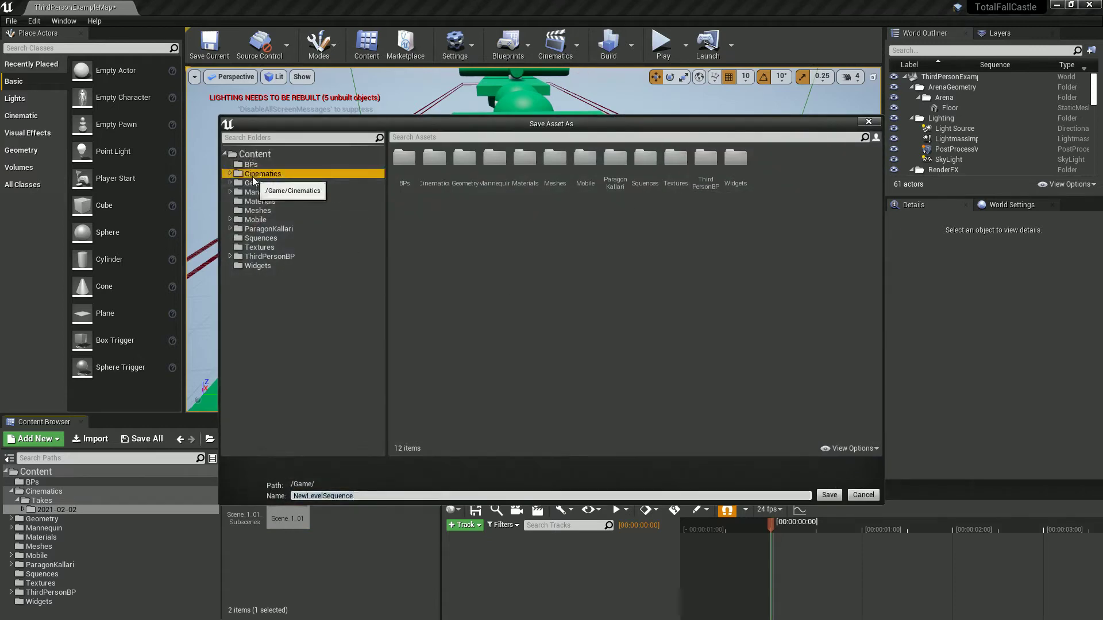
left_click(261, 238)
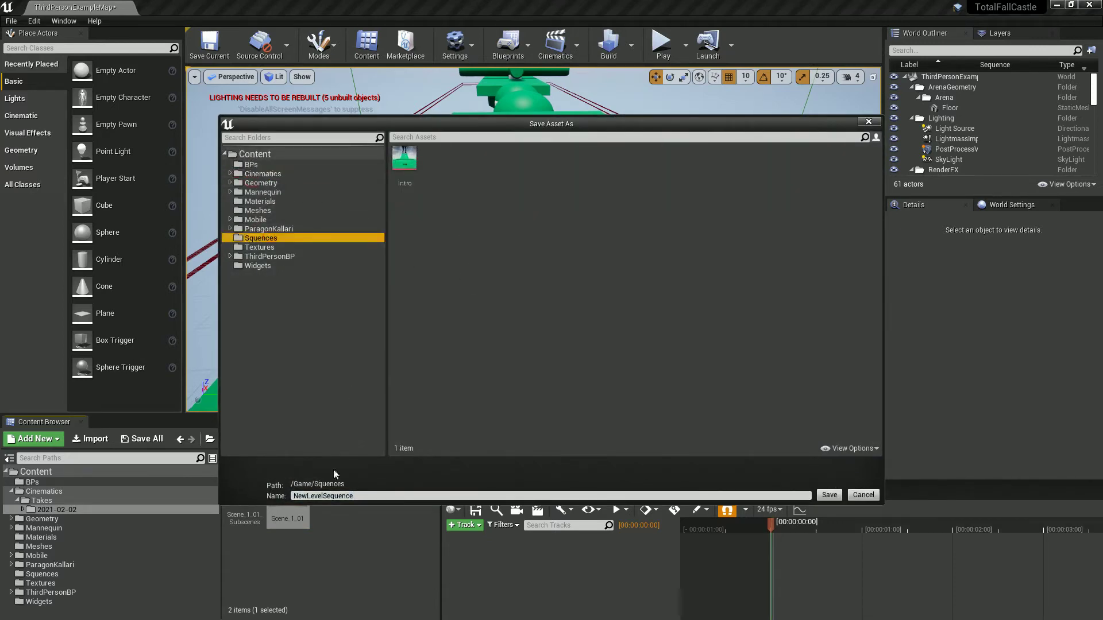
left_click(378, 496)
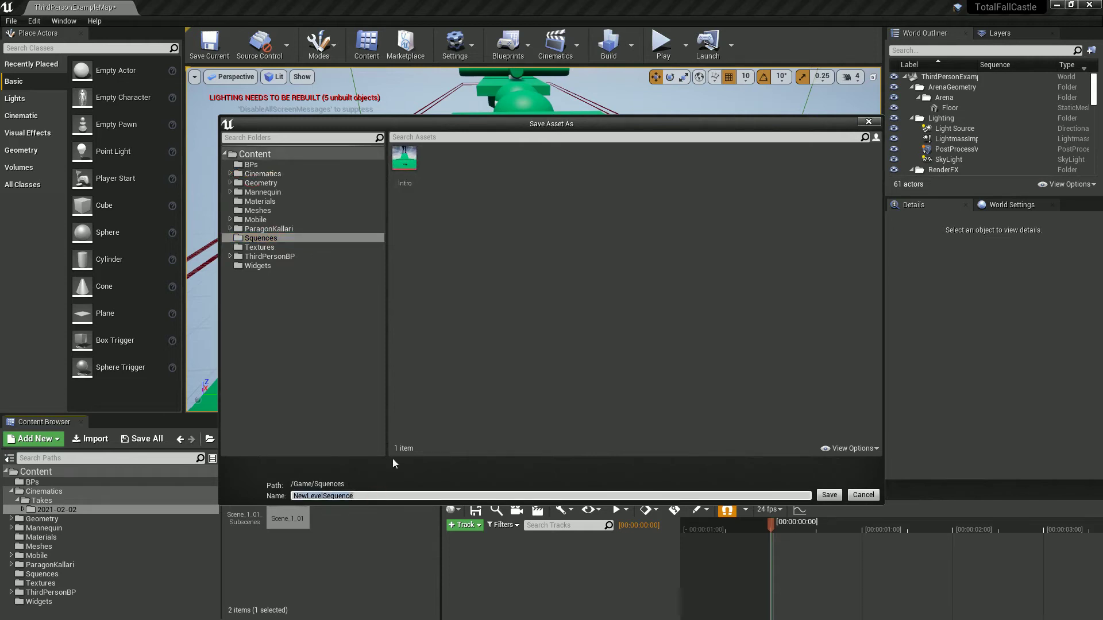
type("PlayFakeAI")
key("Return")
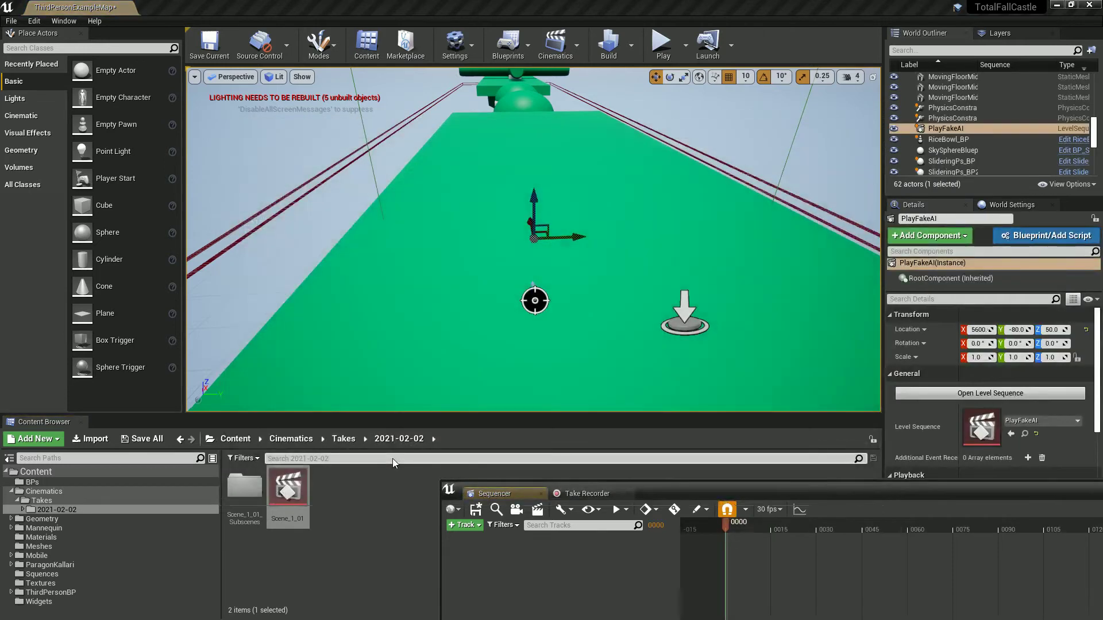
- Add a Subscenes track to PlayFakeAI and insert the recorded ThirdPersonCharacter sequence of Scene_1_01 at frame 0000
left_click_drag(689, 490, 642, 167)
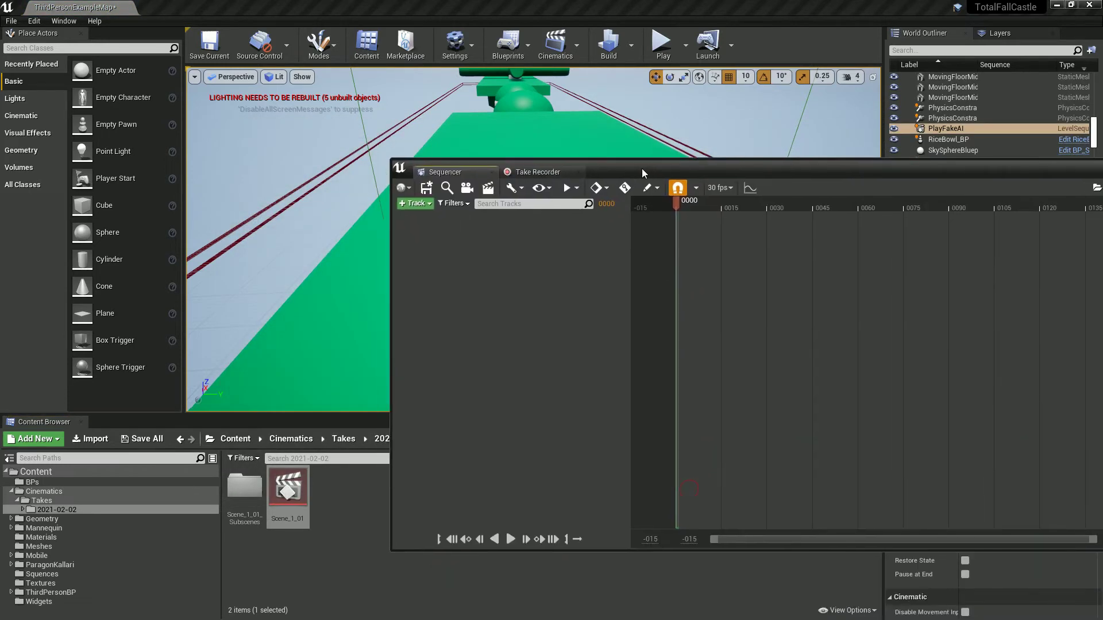
left_click(416, 206)
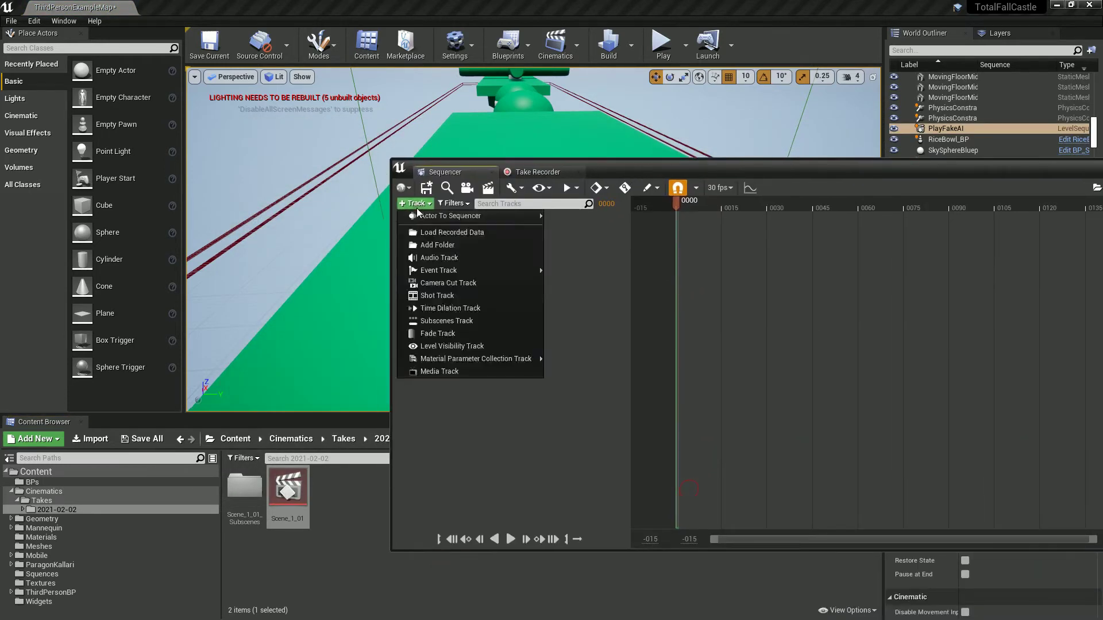
left_click(446, 321)
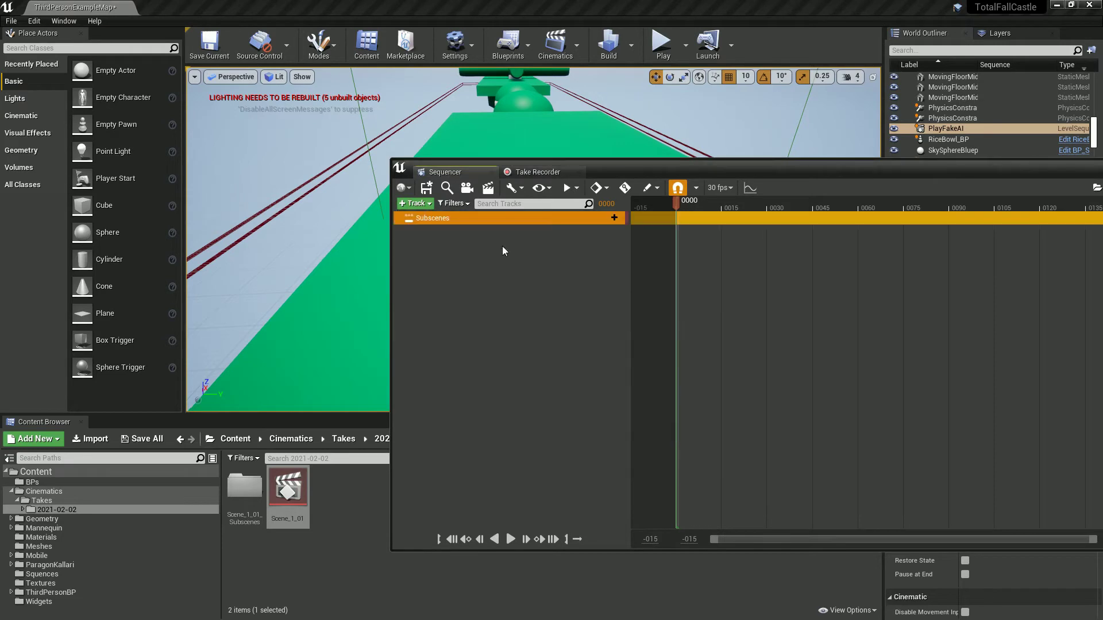
left_click(599, 220)
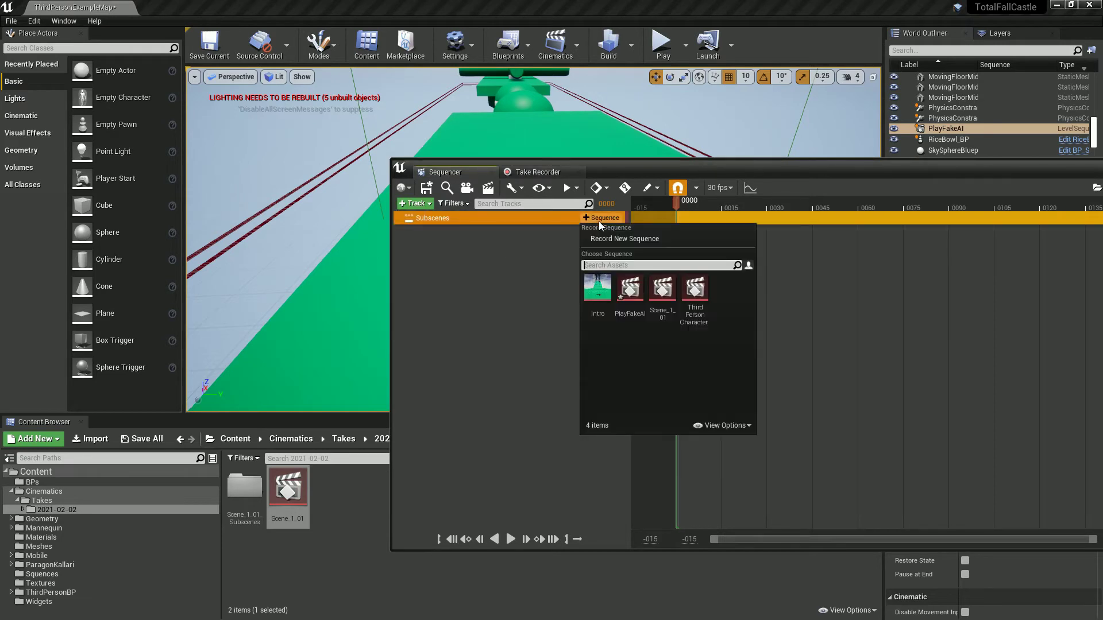
left_click(694, 316)
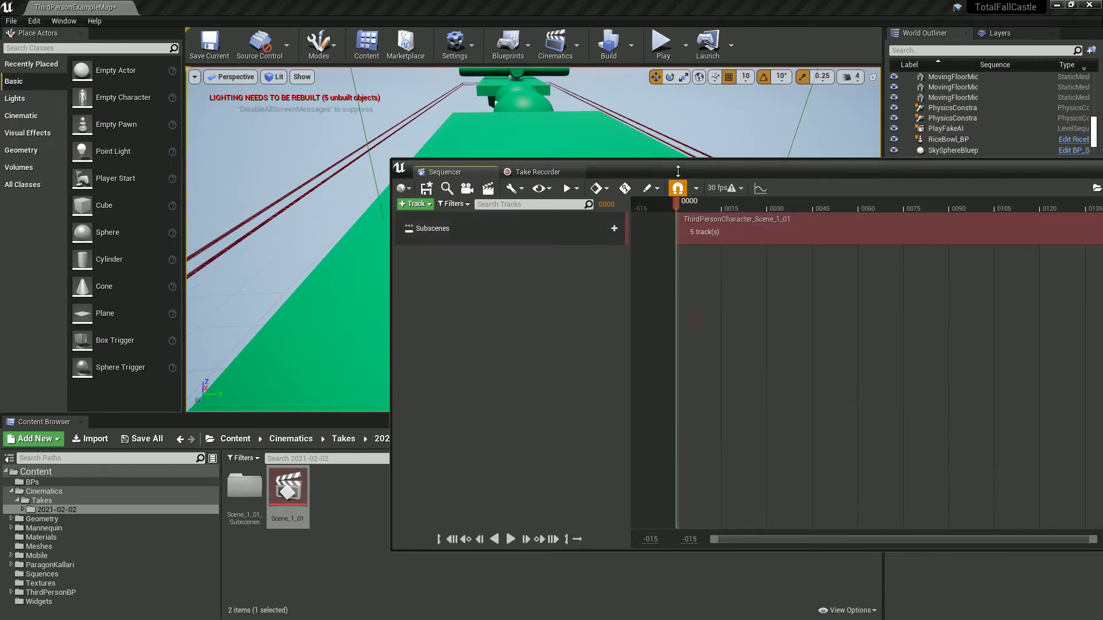
- Scrub the sequence between frames 0000 and 0053 to preview the recorded character's run in the viewport, keeping the Sequencer window clear of it
left_click_drag(673, 159, 726, 256)
right_click_drag(596, 155, 872, 73)
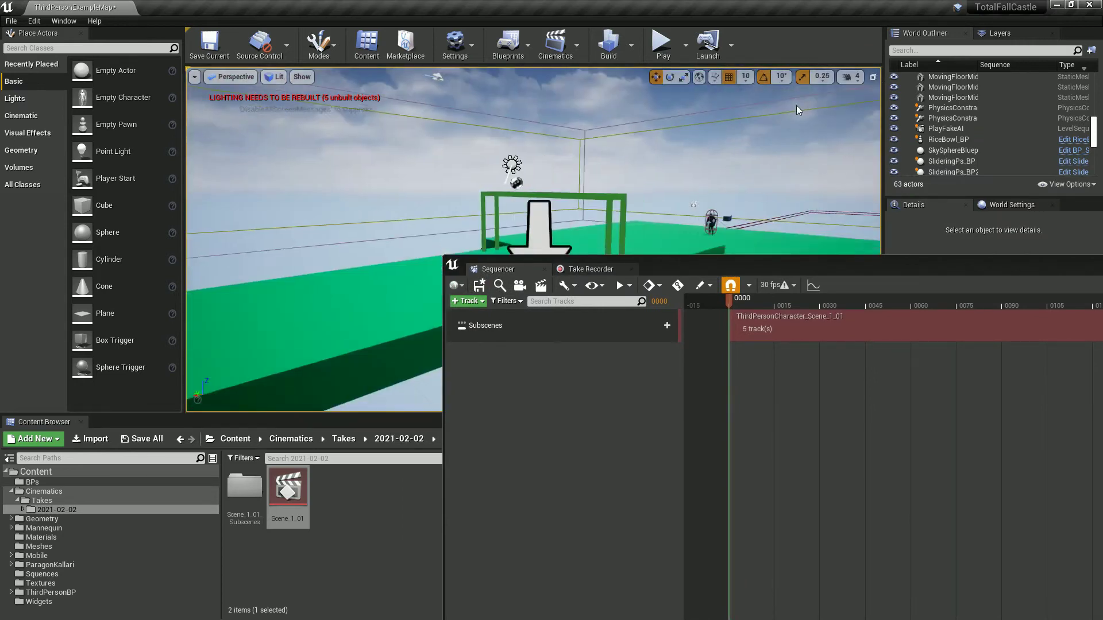
right_click_drag(629, 225, 595, 205)
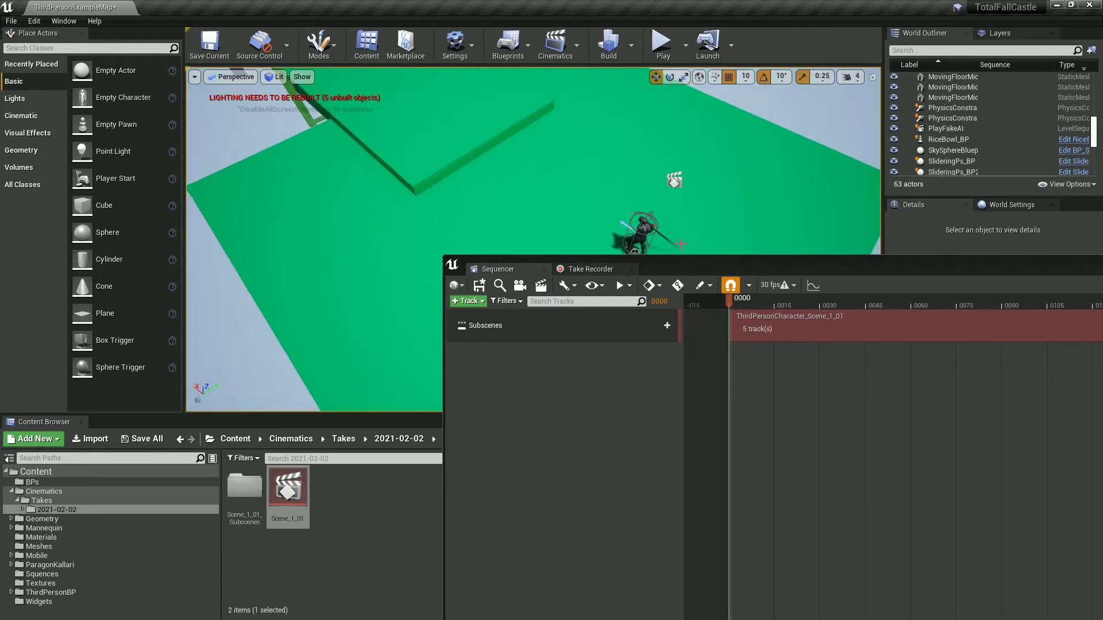
left_click_drag(680, 265, 686, 323)
left_click_drag(736, 357, 898, 379)
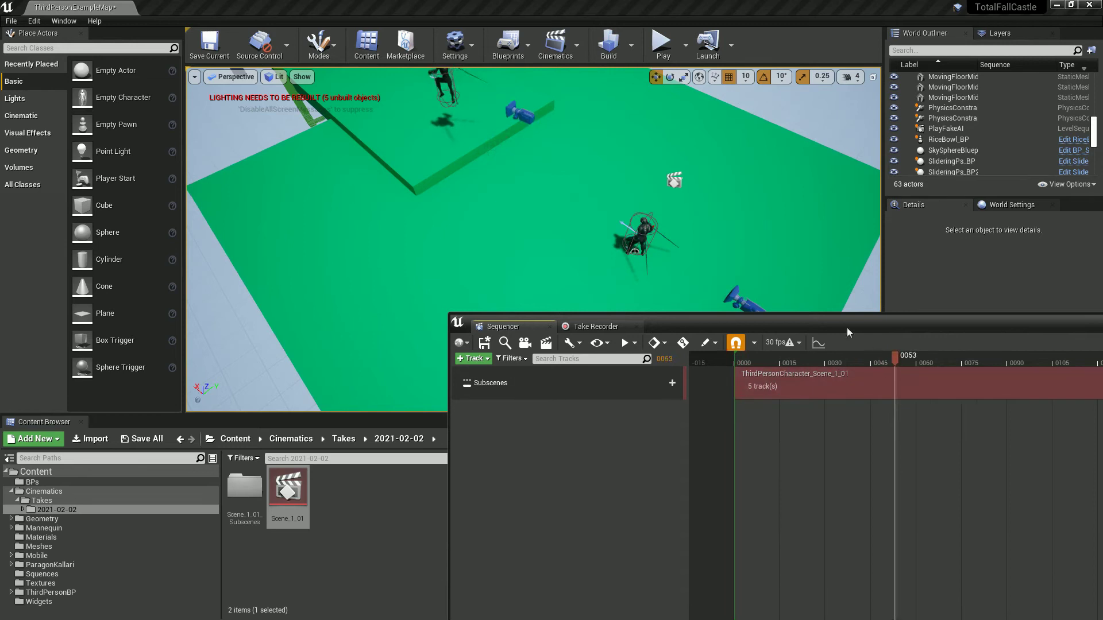
right_click_drag(827, 287, 779, 324)
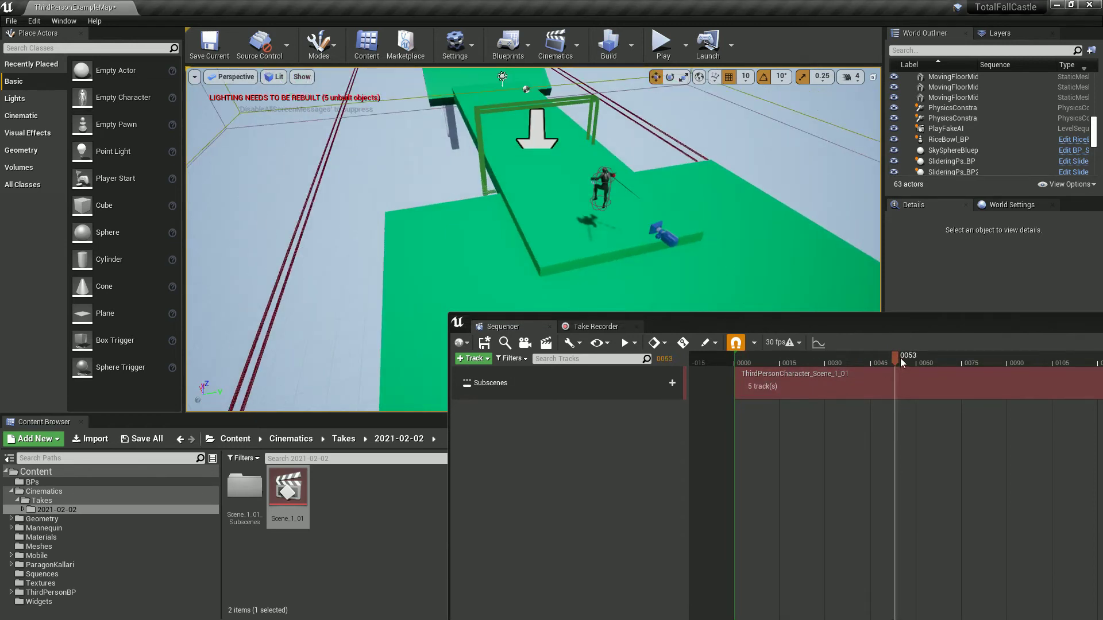
left_click_drag(905, 360, 866, 375)
left_click_drag(828, 320, 703, 347)
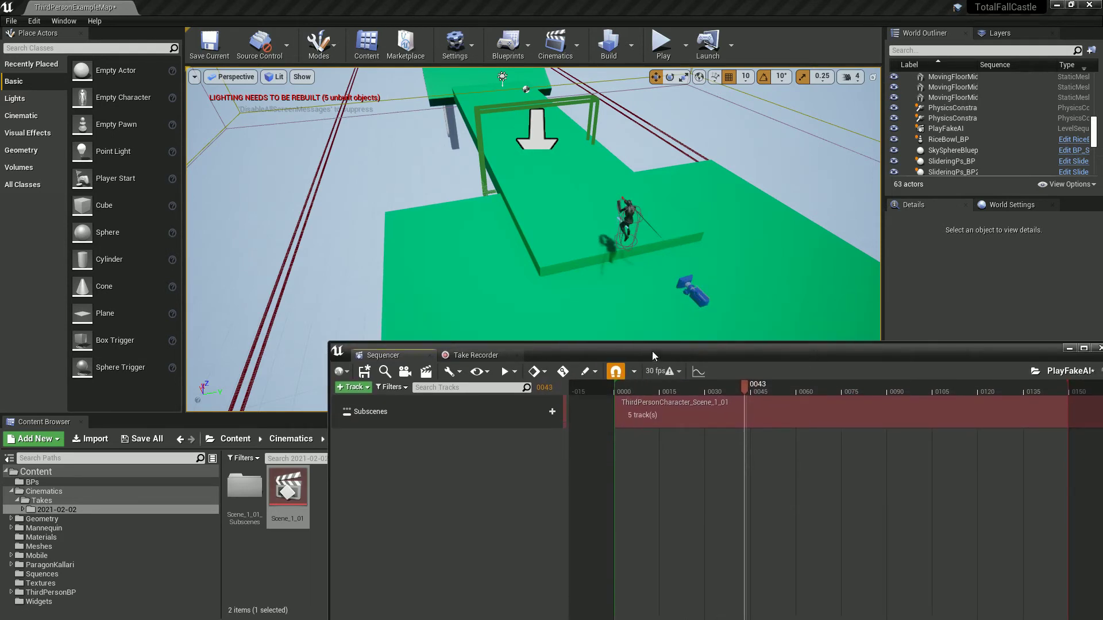
left_click_drag(653, 350, 725, 439)
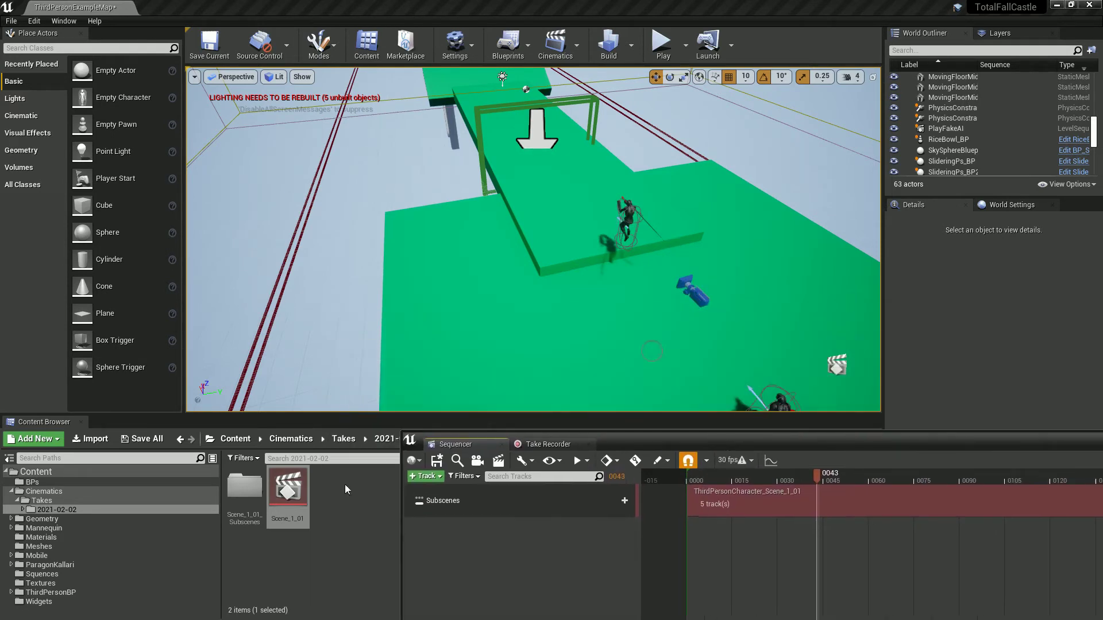
- Place the PlayFakeAI sequence from the Squences folder in the level and enable its Auto Play option
left_click(34, 573)
left_click_drag(291, 512, 579, 295)
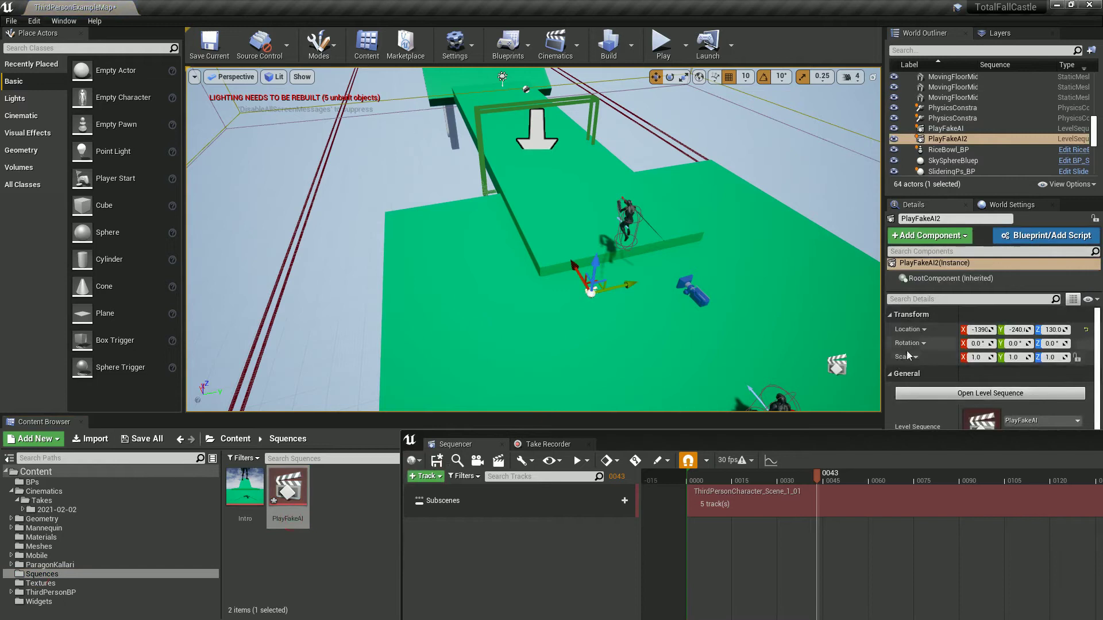
scroll(967, 373, "down", 4)
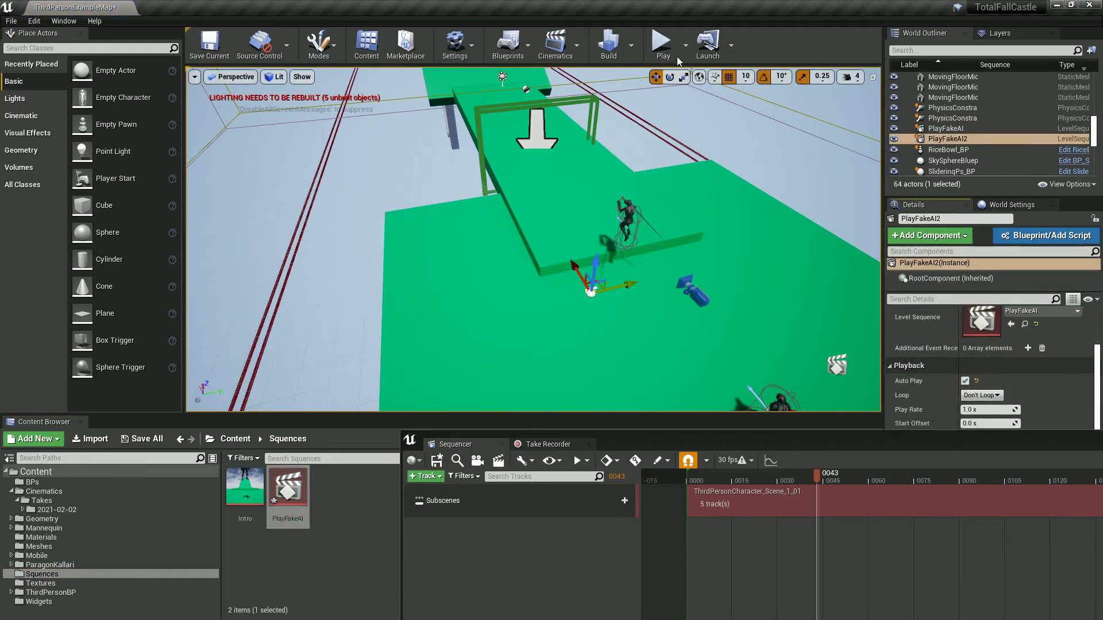
- Move ThirdPersonCharacter sideways on the starting platform, play-test the level with the recorded run and end the play session
right_click_drag(765, 316, 726, 322)
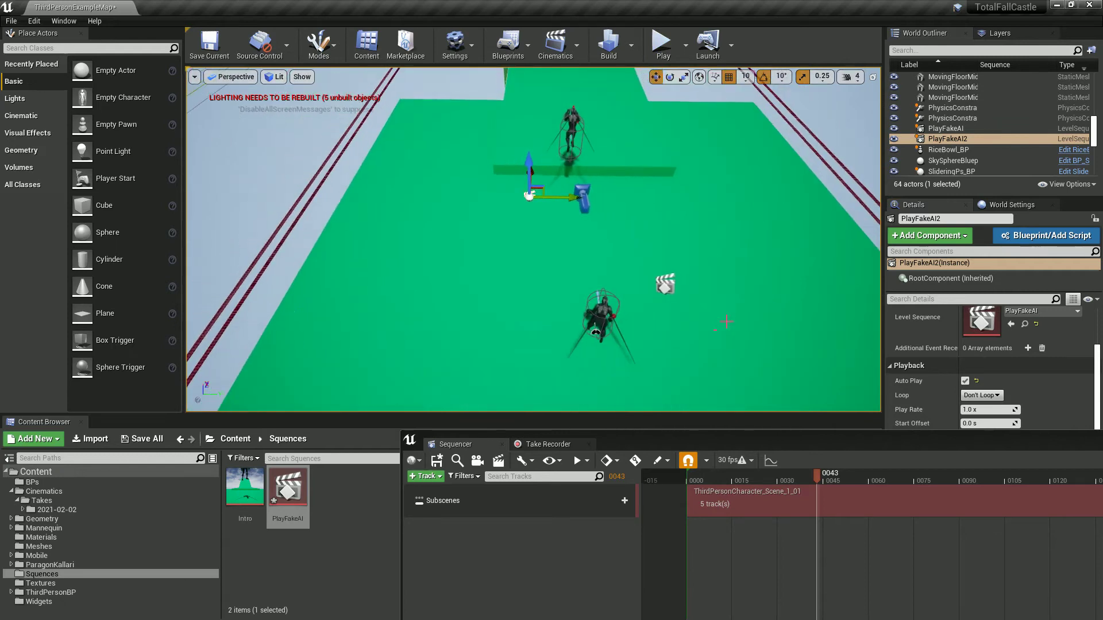
left_click(602, 310)
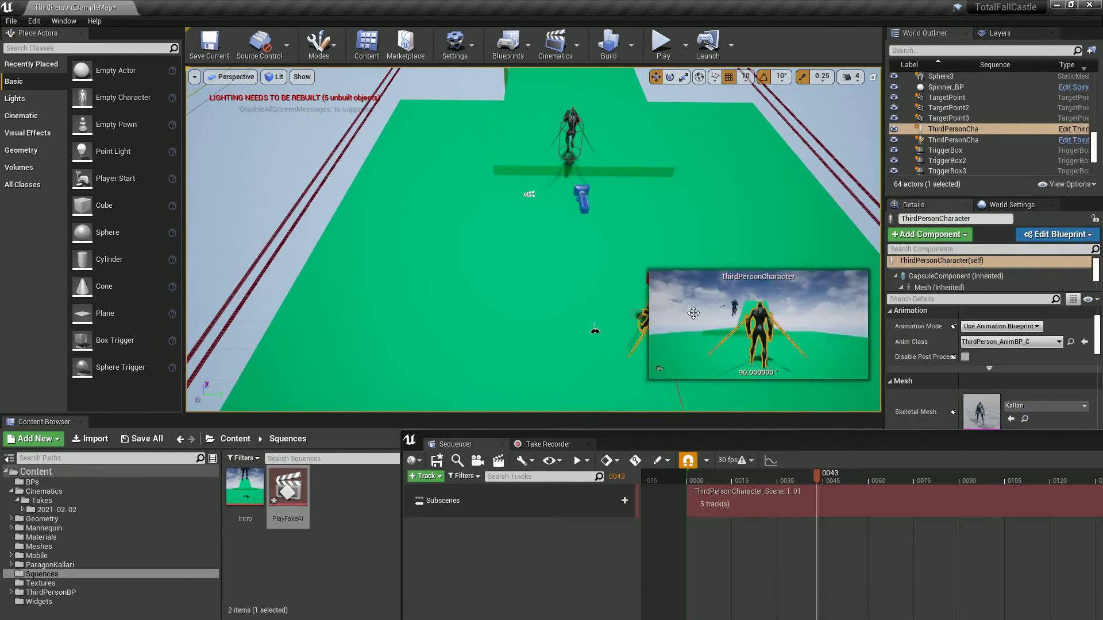
left_click(662, 46)
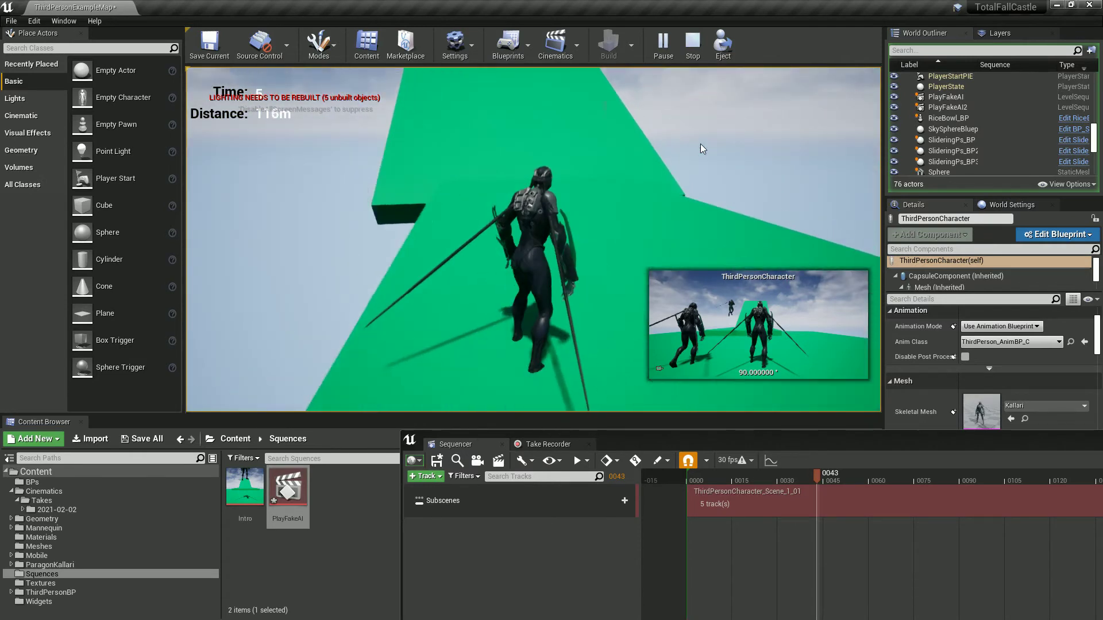
key("Escape")
- Scrub PlayFakeAI through to frame 0128 to examine the recorded character's movement along the obstacle course
left_click_drag(465, 237, 532, 365)
left_click_drag(699, 439, 609, 426)
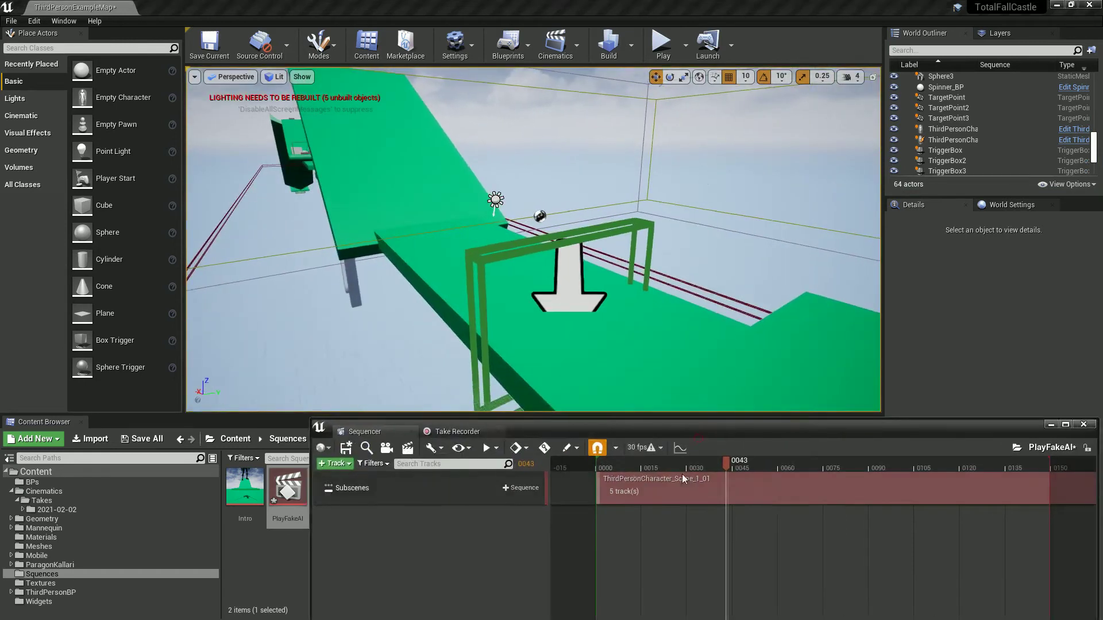
left_click_drag(681, 470, 624, 464)
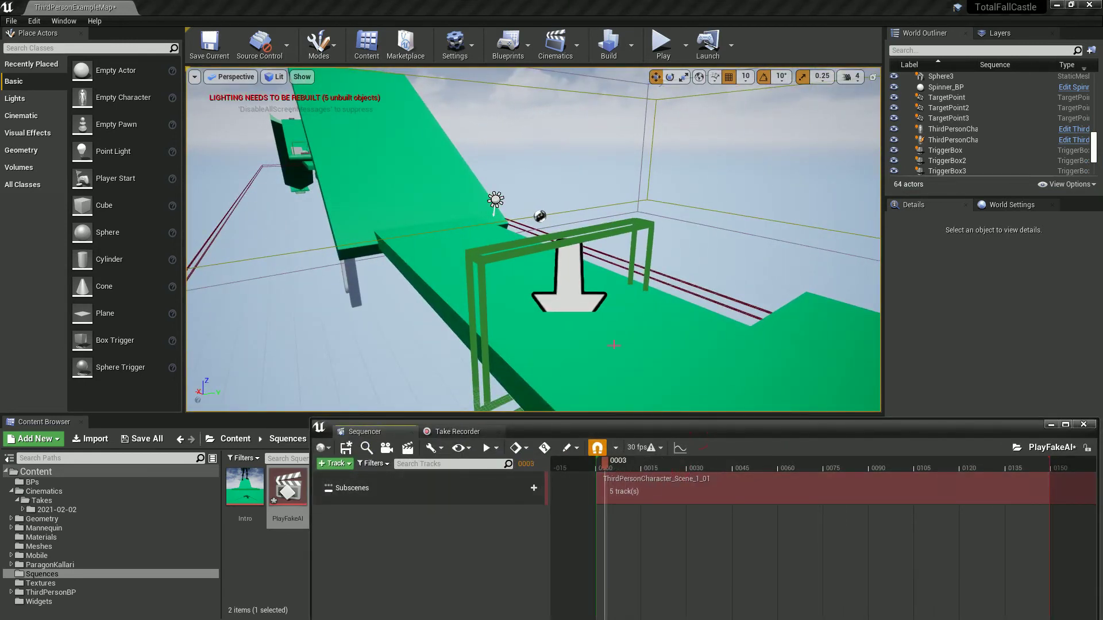
key("s")
right_click_drag(613, 345, 779, 347)
left_click_drag(608, 463, 681, 466)
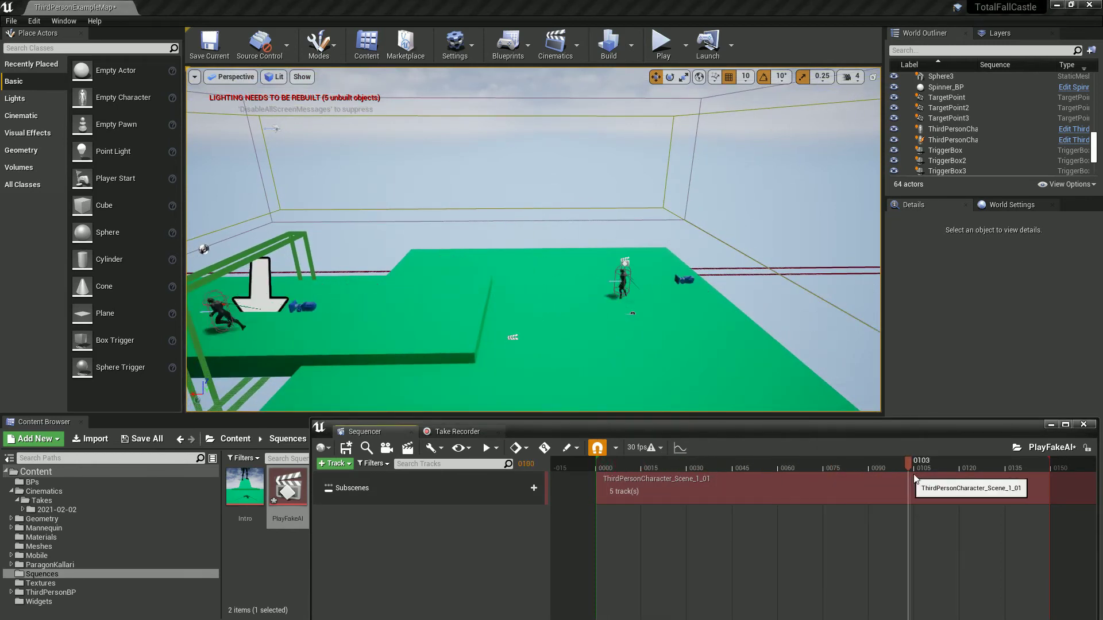
right_click_drag(472, 289, 380, 283)
left_click_drag(918, 465, 994, 471)
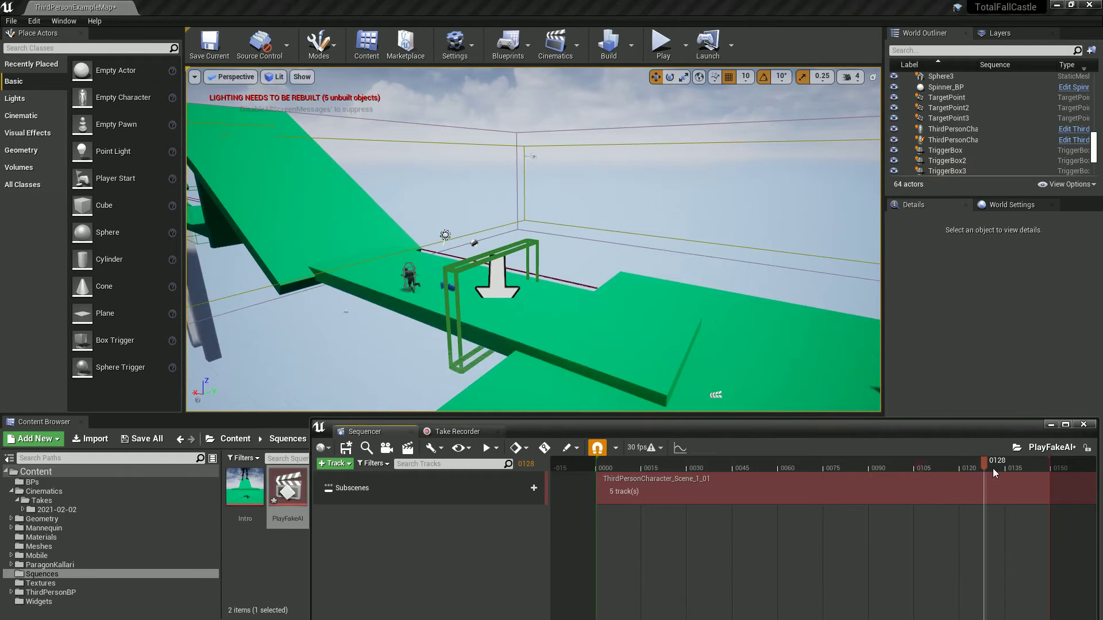
- Extend the sequence's playback end to the end of the ThirdPersonCharacter_Scene_1_01 section in the enlarged Sequencer, and restore the window size
double_click(950, 429)
right_click_drag(992, 152, 492, 290)
left_click_drag(616, 42, 998, 46)
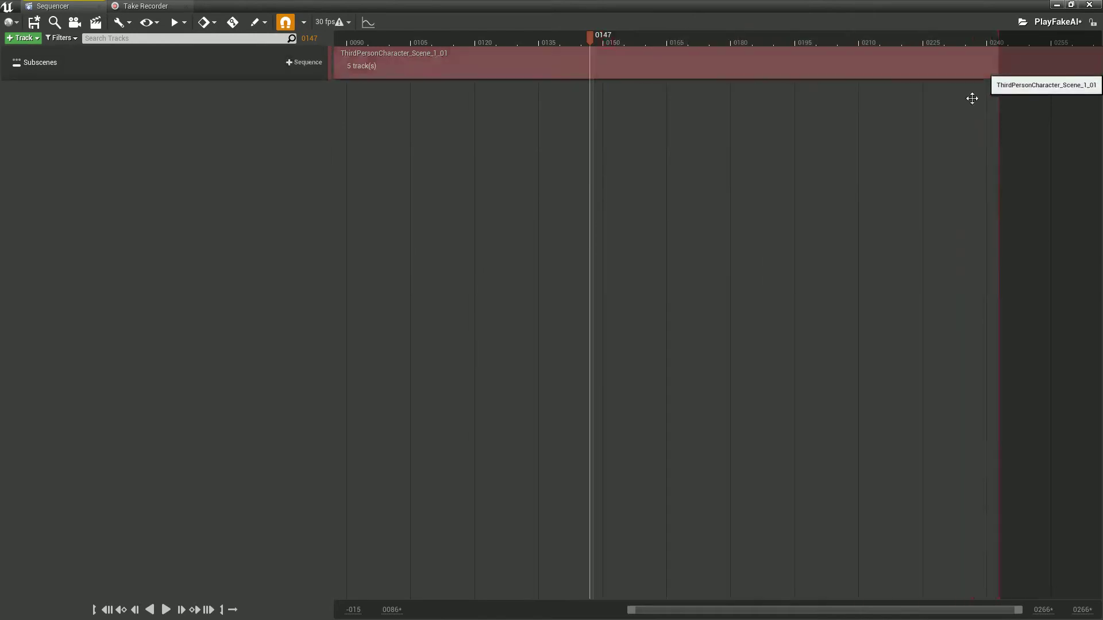
right_click_drag(906, 158, 610, 182)
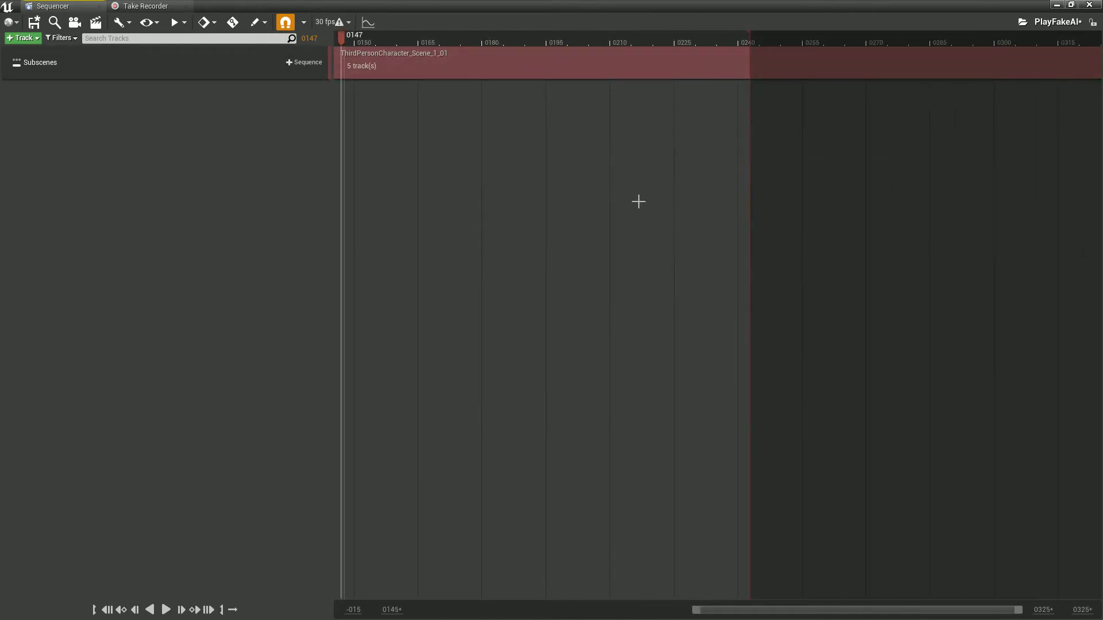
scroll(638, 201, "down", 10)
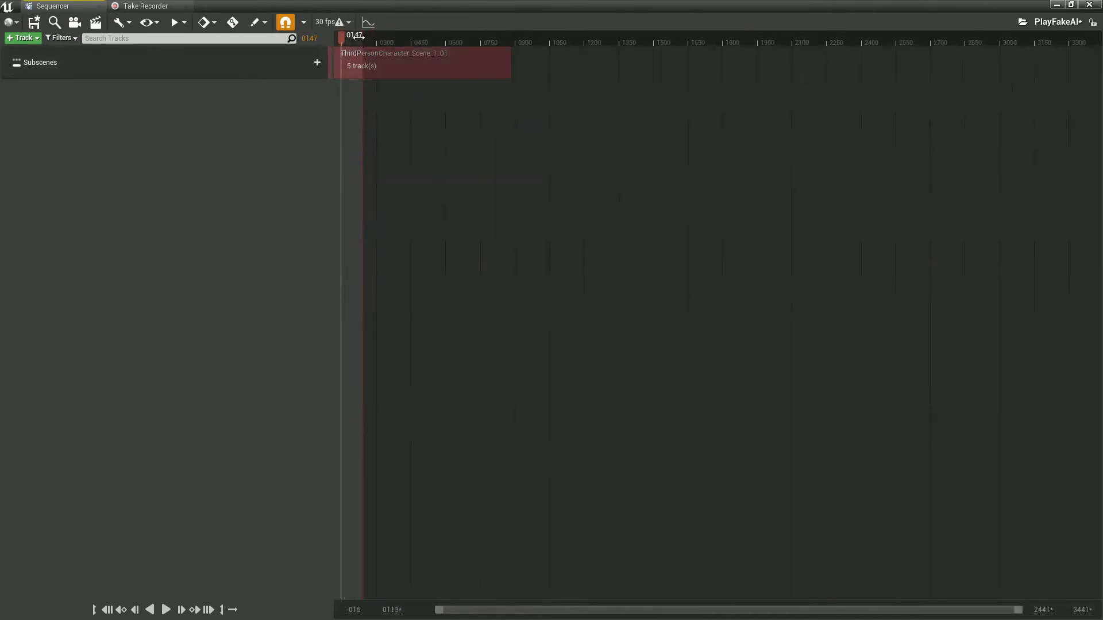
left_click_drag(366, 37, 511, 42)
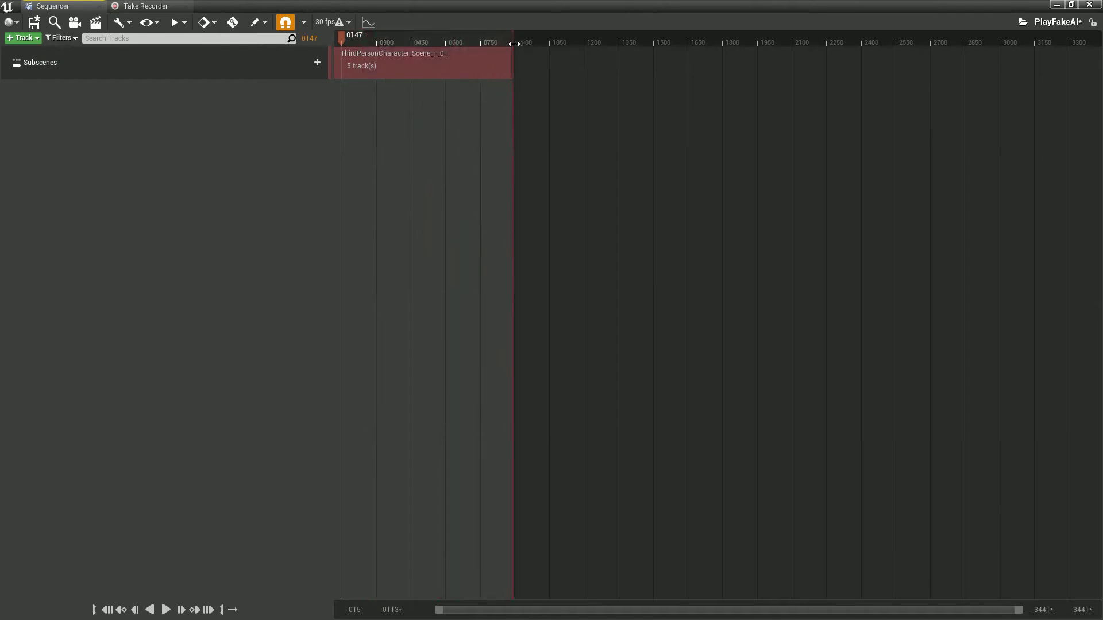
double_click(423, 7)
- Save the PlayFakeAI sequence and play-test the level again with the recorded character running ahead, ending the play session
left_click(655, 357)
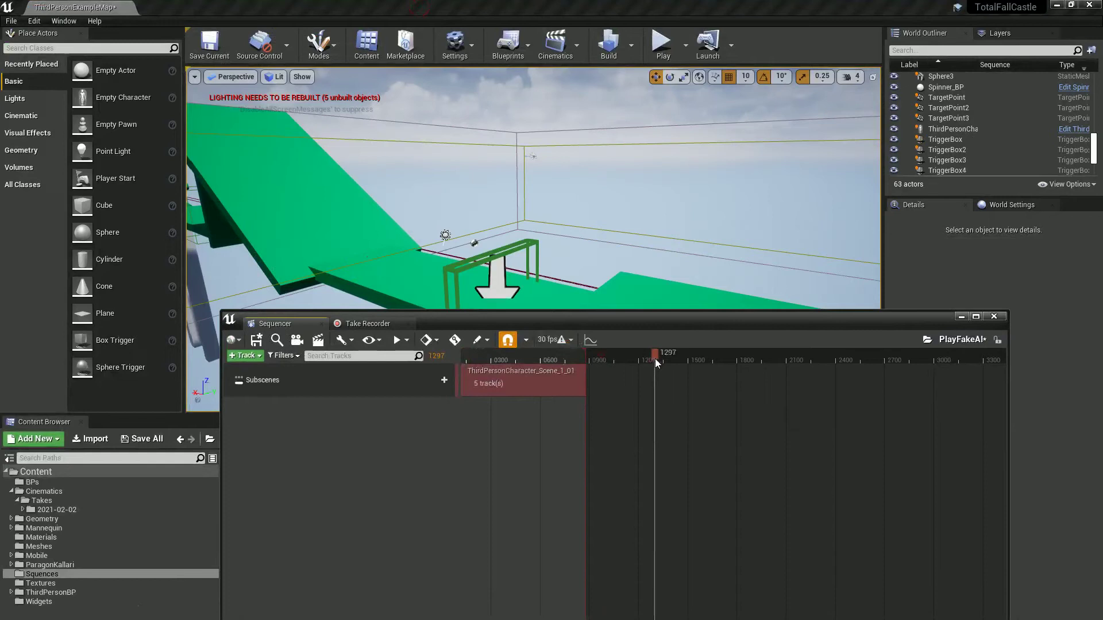
left_click_drag(602, 326, 756, 490)
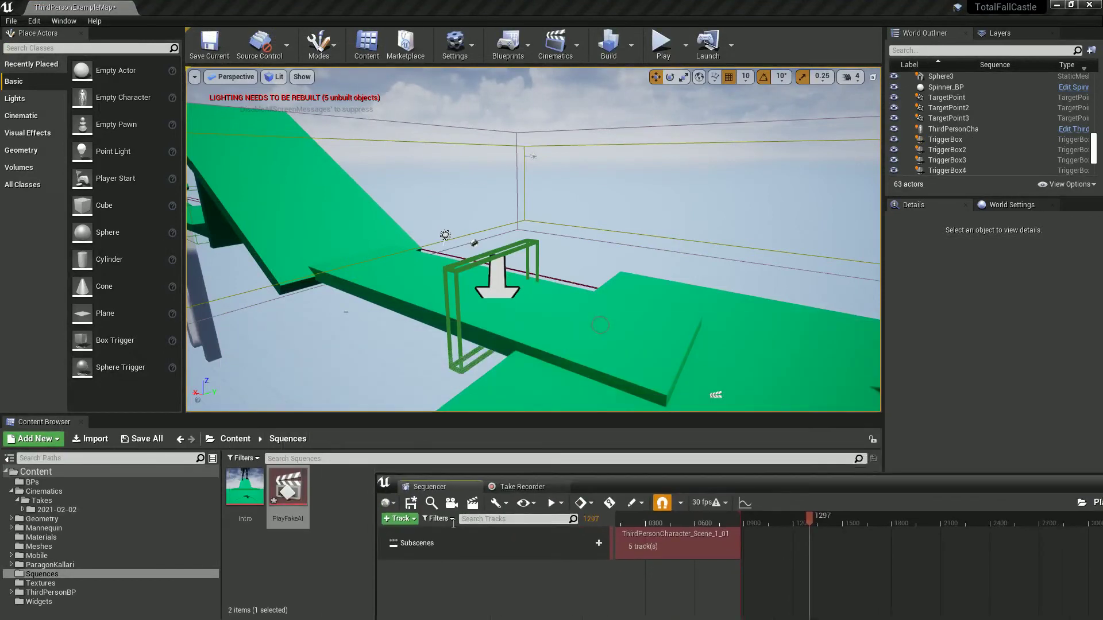
left_click(413, 507)
left_click(656, 40)
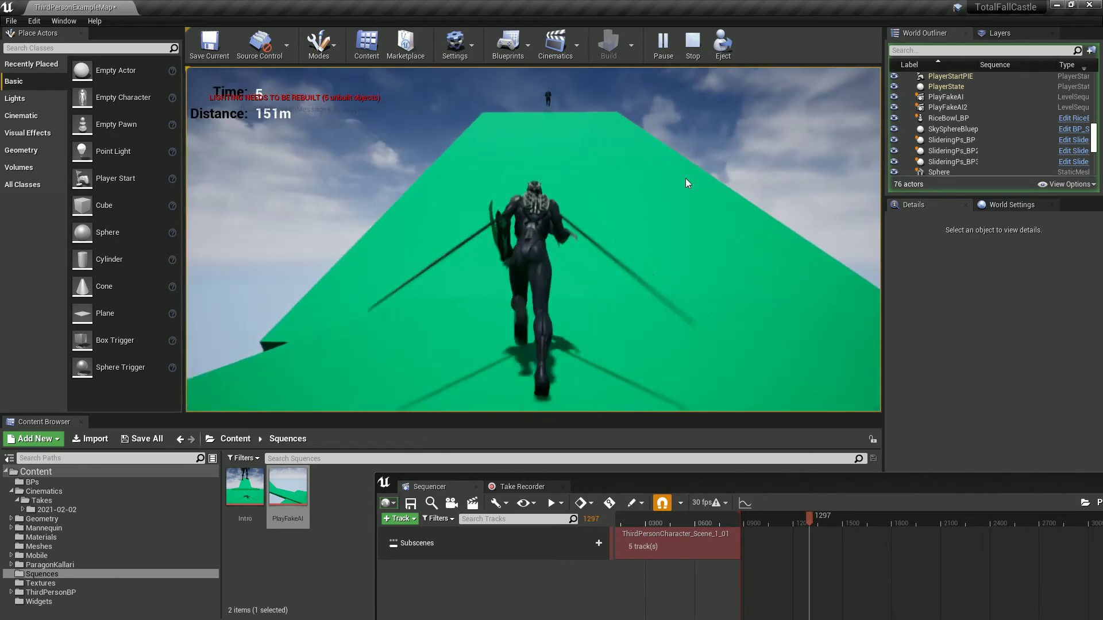
key("Escape")
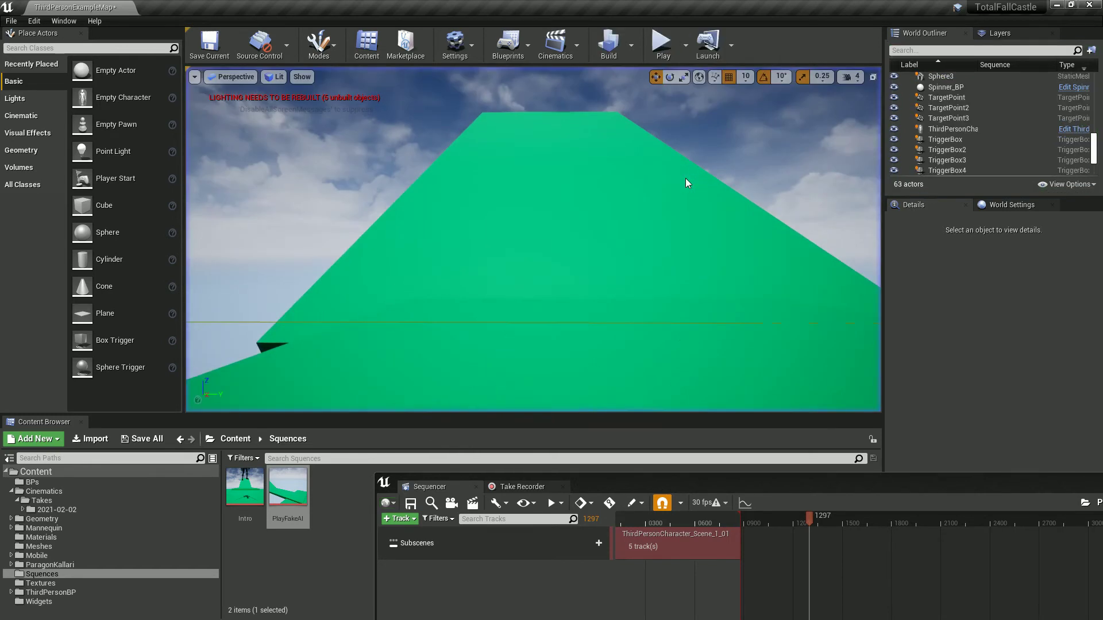
- Shift the ThirdPersonCharacter_Scene_1_01 section to start at frame 0030, play-test the level and end the play session
double_click(705, 481)
right_click_drag(409, 142, 694, 247)
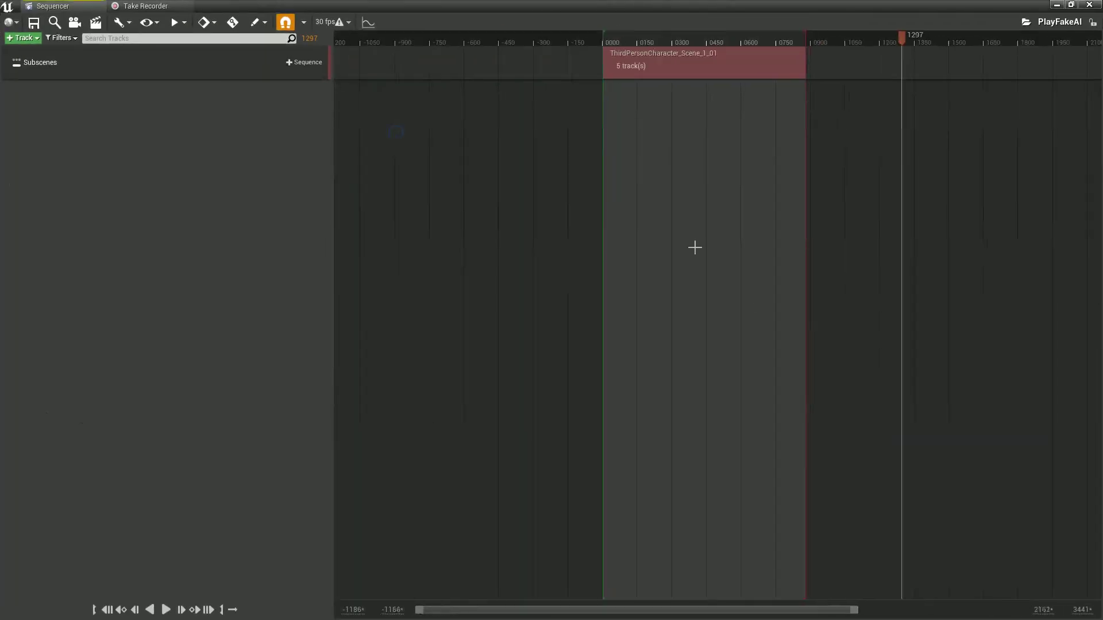
scroll(596, 109, "up", 10, "ctrl")
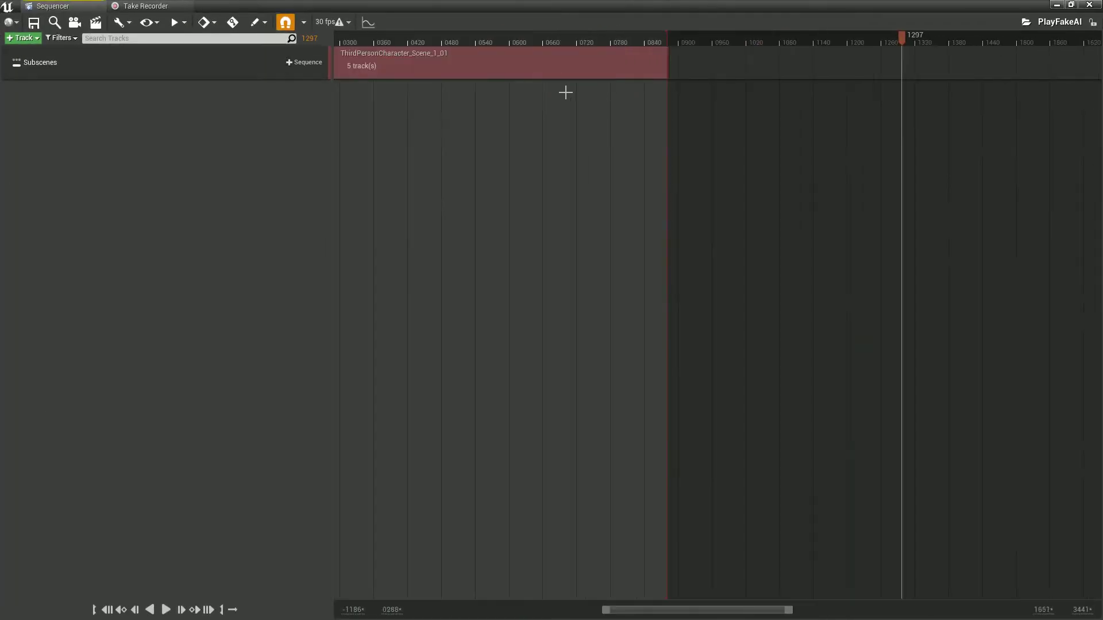
left_click_drag(721, 614, 591, 604)
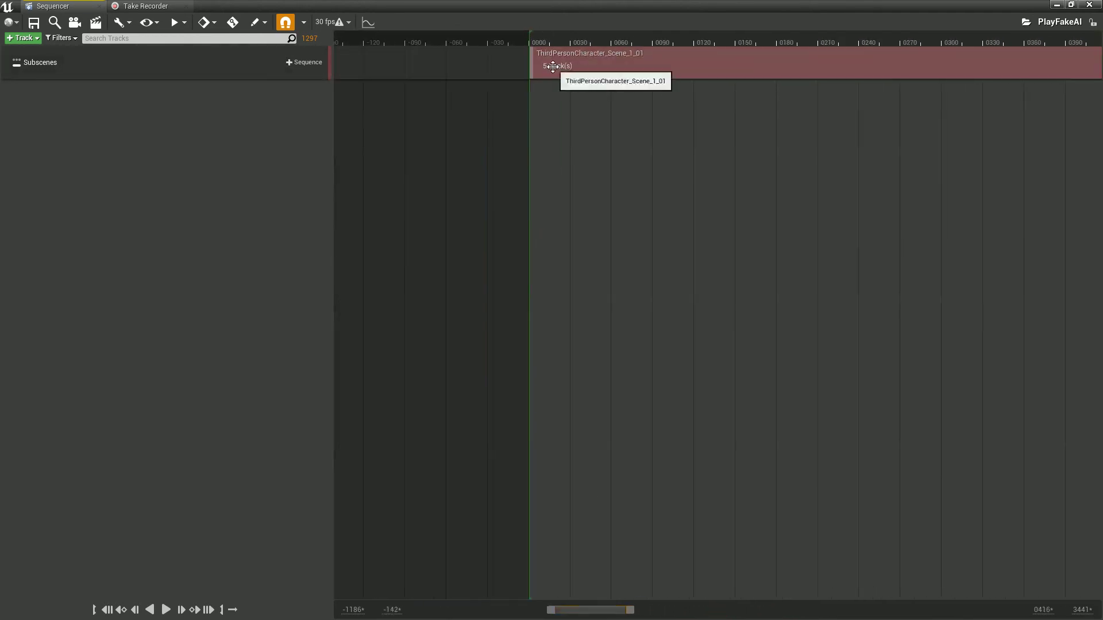
left_click_drag(552, 66, 556, 66)
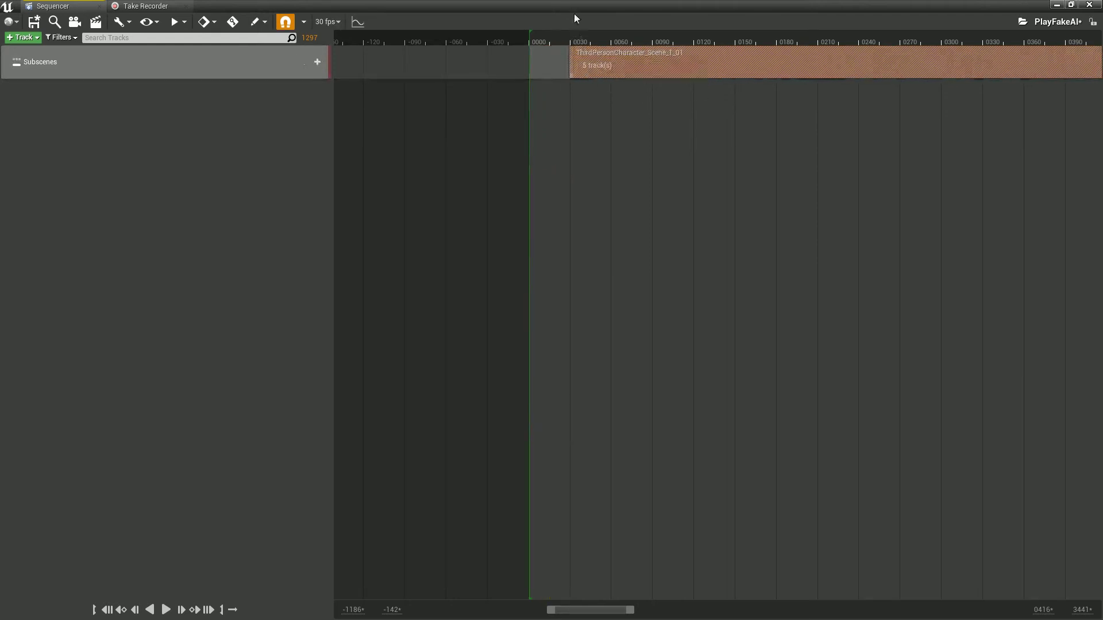
left_click_drag(574, 12, 708, 502)
left_click(662, 51)
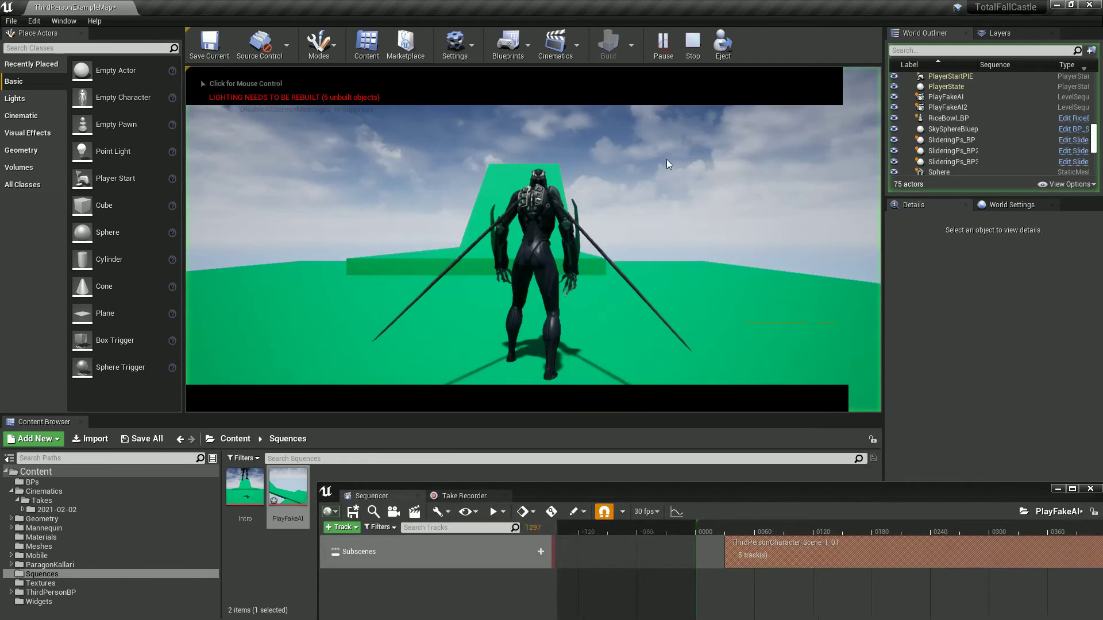
key("Escape")
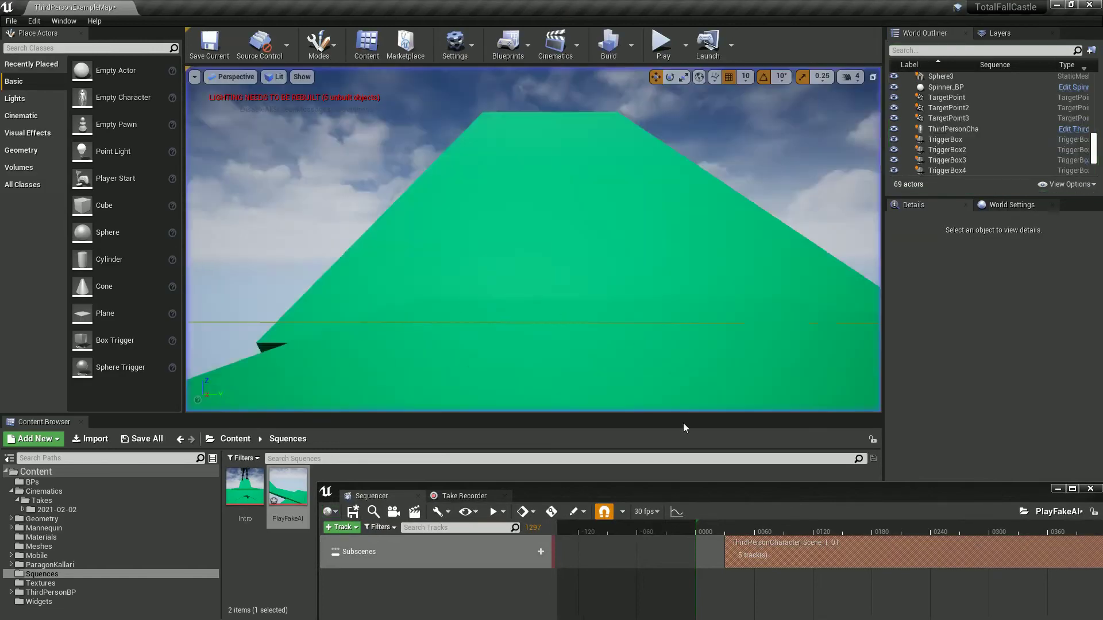
- Try delaying the recorded section's start to frame 0120 and frame 0180, play-testing each delay, and pull the section slightly earlier
left_click_drag(755, 555, 777, 554)
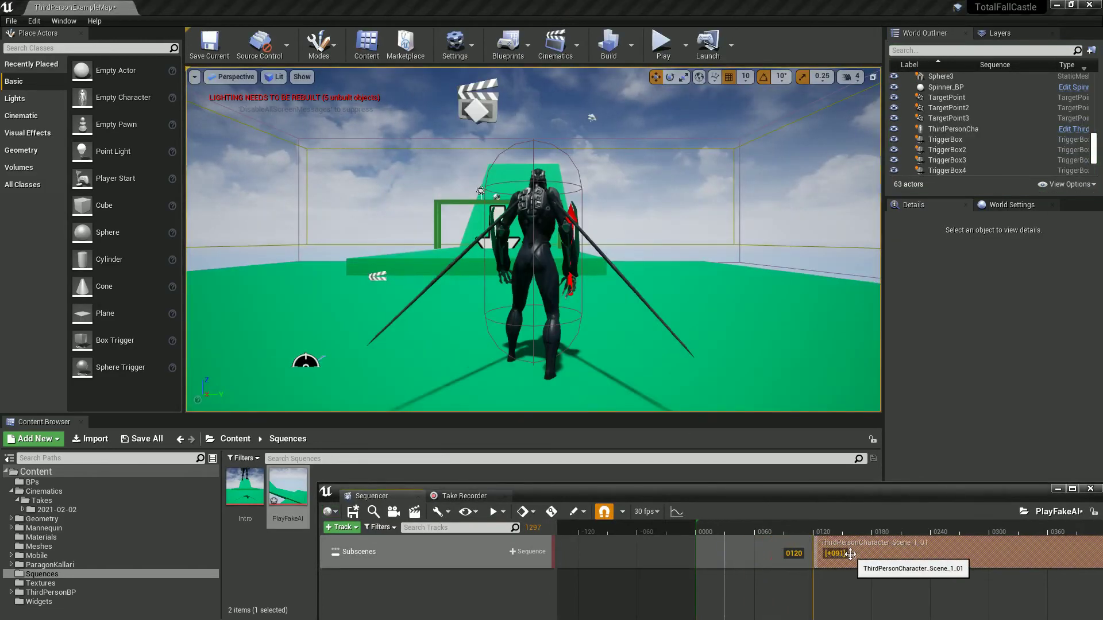
left_click(662, 43)
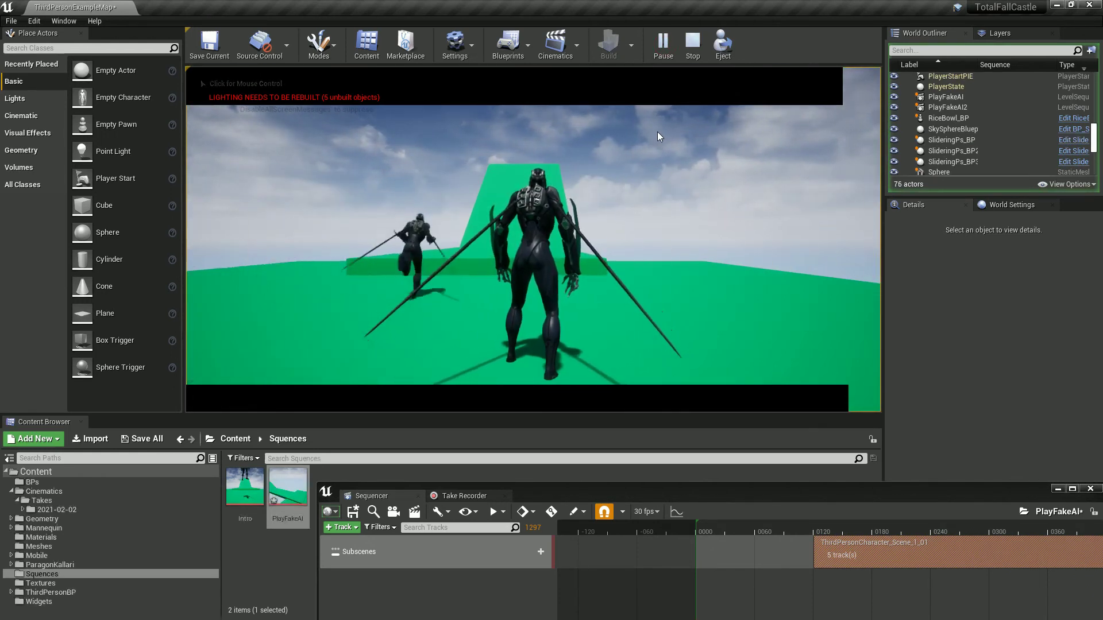
left_click(692, 45)
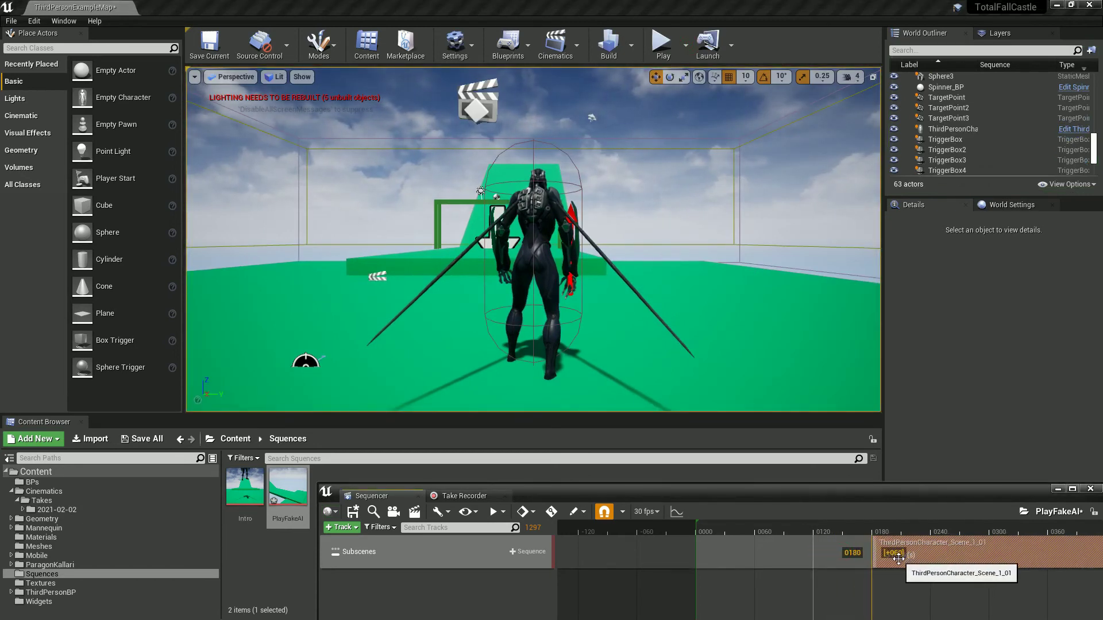
left_click(660, 43)
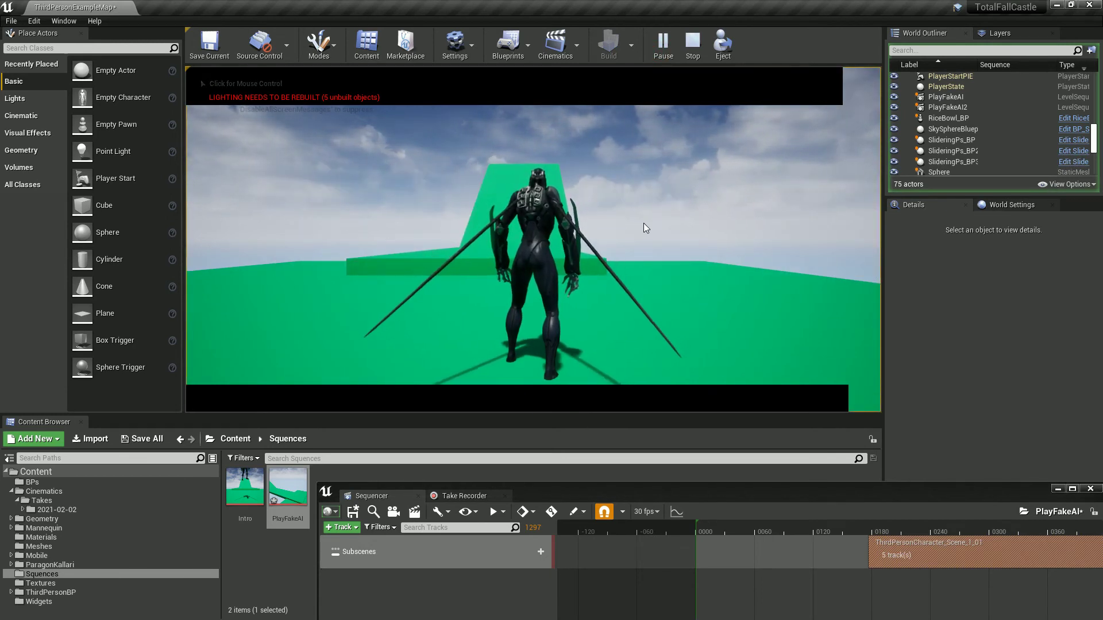
key("Escape")
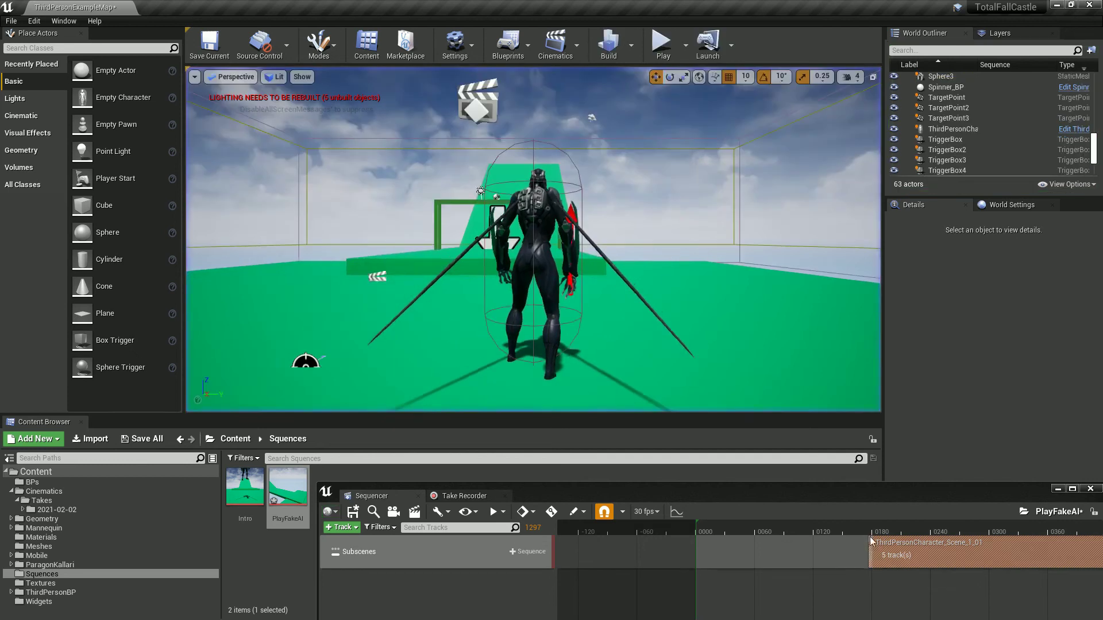
left_click(901, 561)
- Select the PlayFakeAI2 level sequence actor in the level and open the Level Blueprint
left_click_drag(832, 500, 642, 496)
left_click(377, 277)
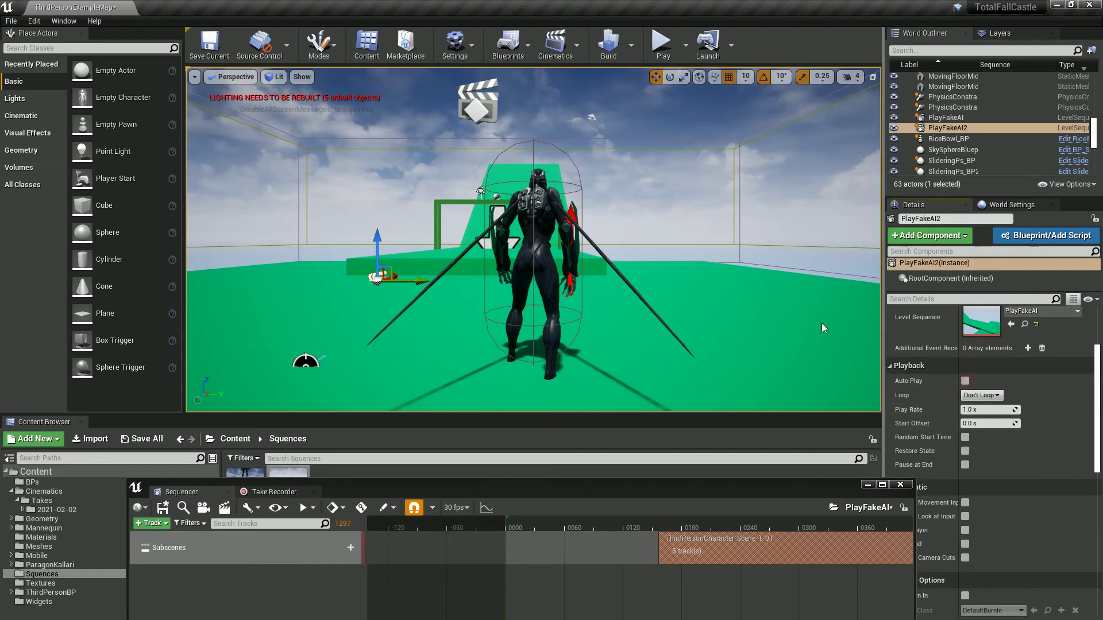
left_click(520, 49)
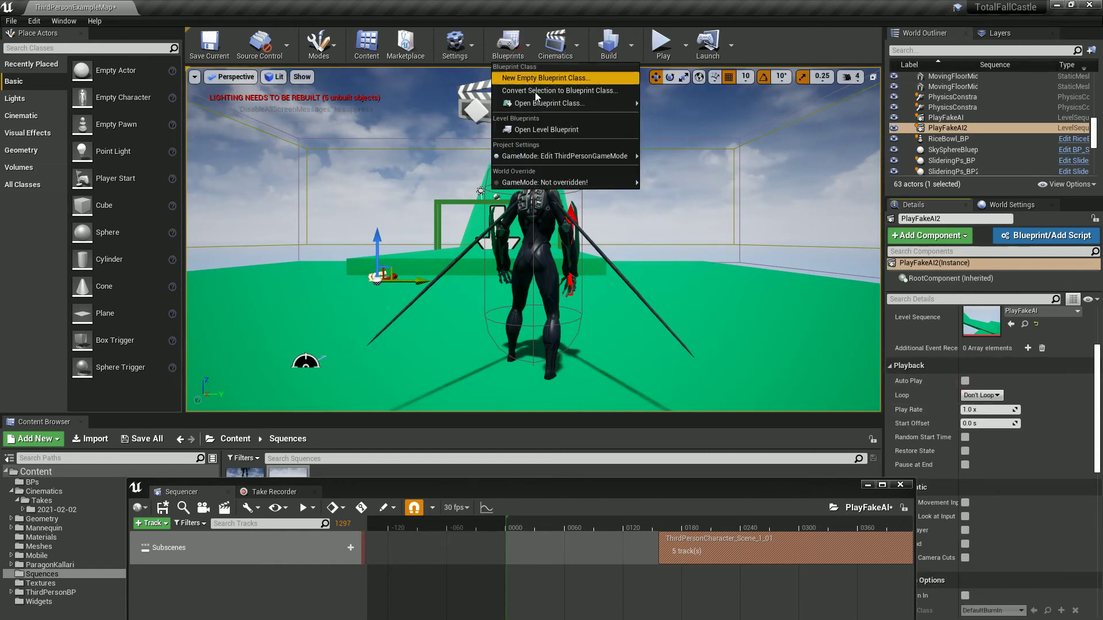
left_click(546, 132)
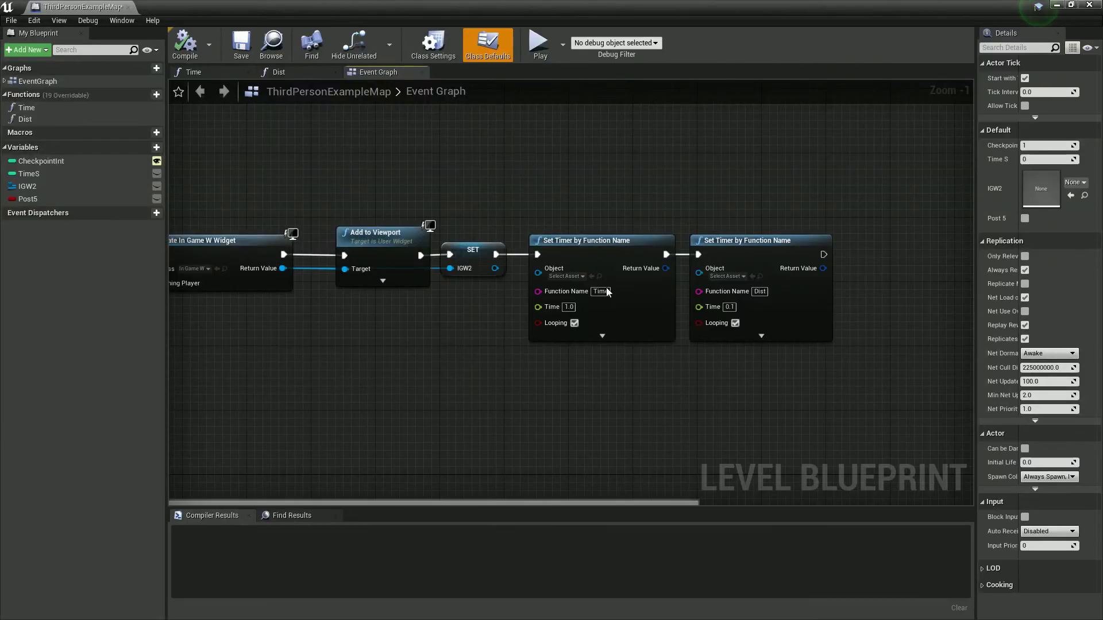
- Examine the Event BeginPlay chain from the 321Intro widget and Delay through to the Set Timer by Function Name nodes
right_click_drag(252, 339, 640, 354)
scroll(639, 354, "down", 3)
right_click_drag(561, 352, 681, 321)
scroll(481, 299, "up", 4)
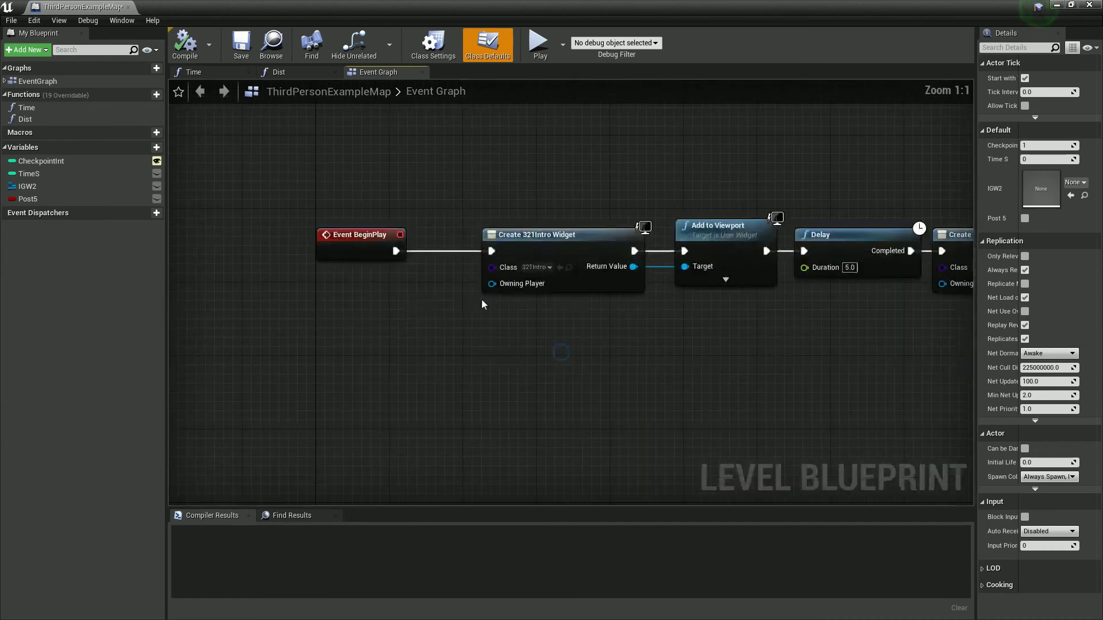
right_click_drag(588, 333, 522, 319)
left_click(513, 226)
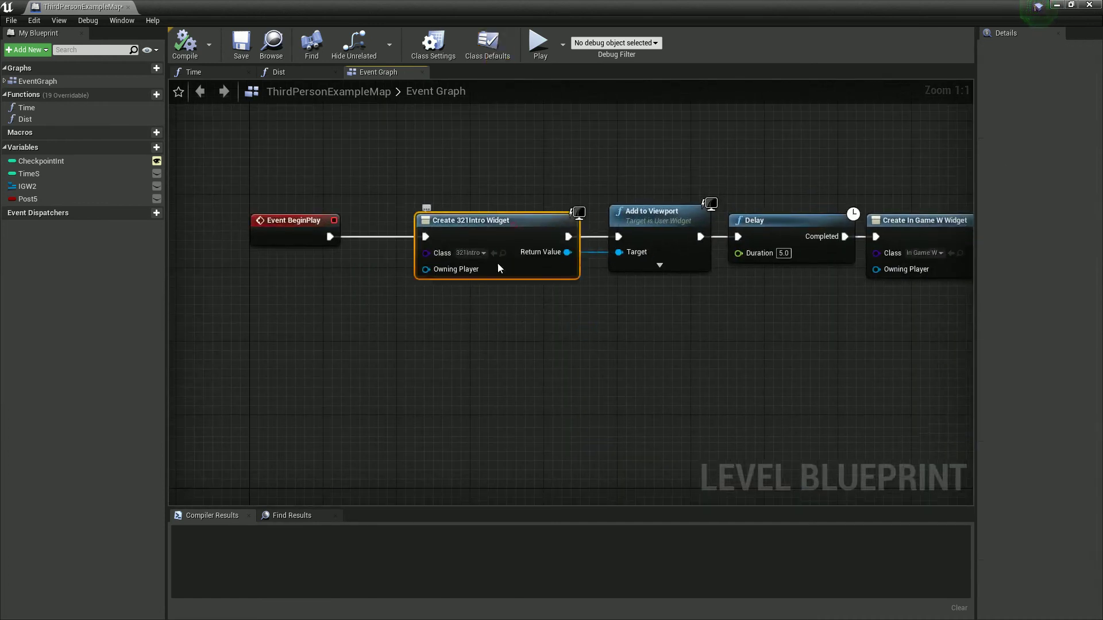
right_click_drag(670, 308, 532, 308)
left_click(687, 237)
right_click_drag(788, 320, 420, 320)
right_click_drag(752, 337, 539, 336)
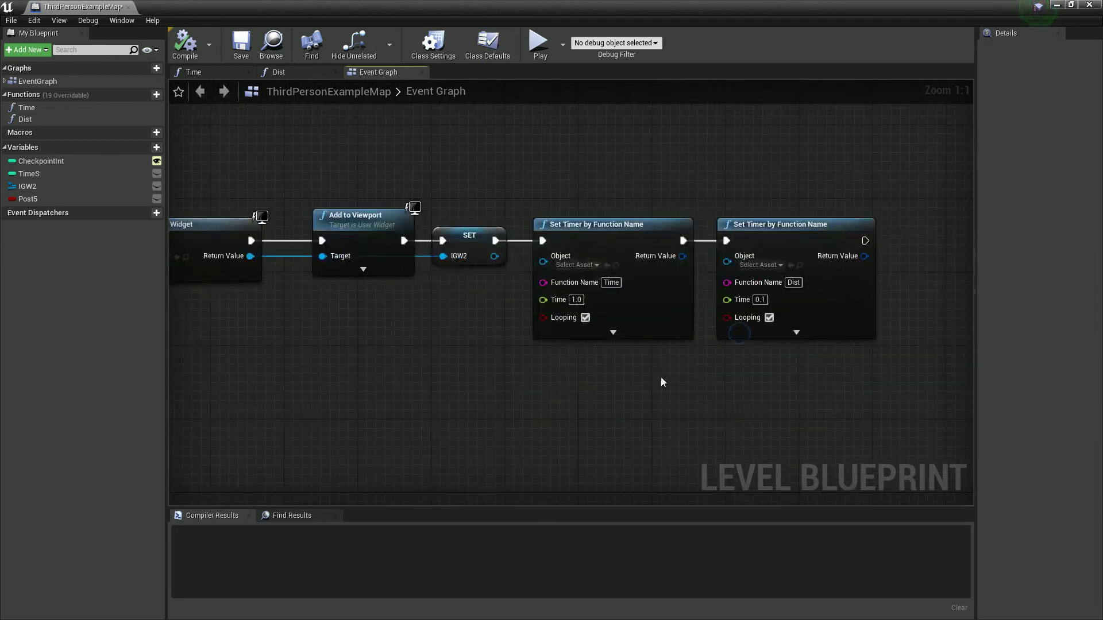
- Create a reference to PlayFakeAI2 in the Event Graph above the Dist Set Timer by Function Name node
right_click_drag(664, 382, 665, 311)
right_click(725, 194)
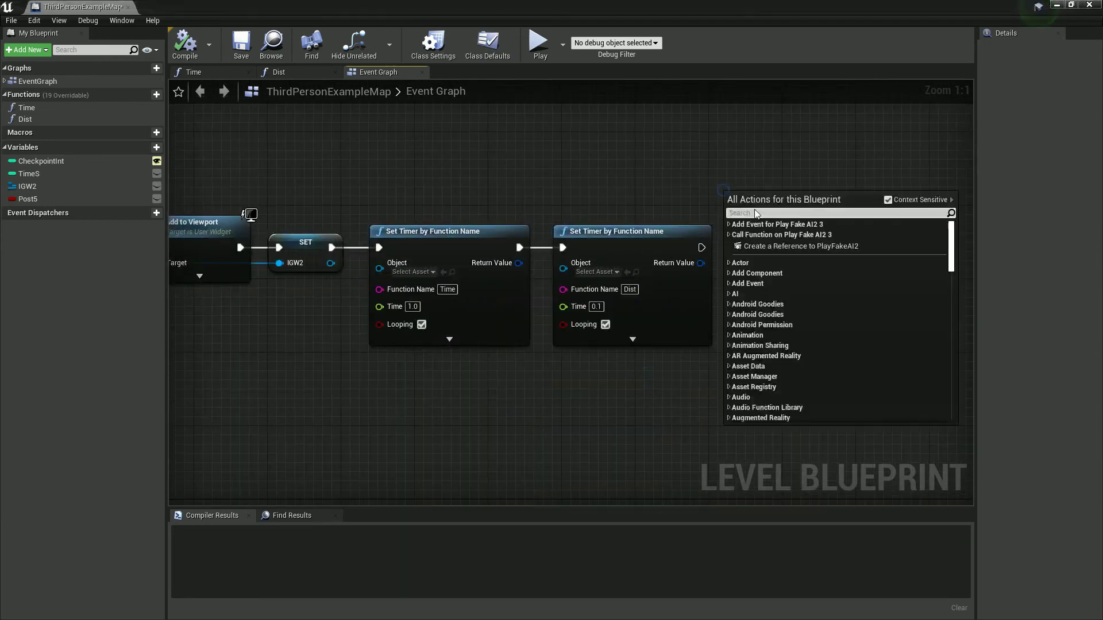
left_click(764, 246)
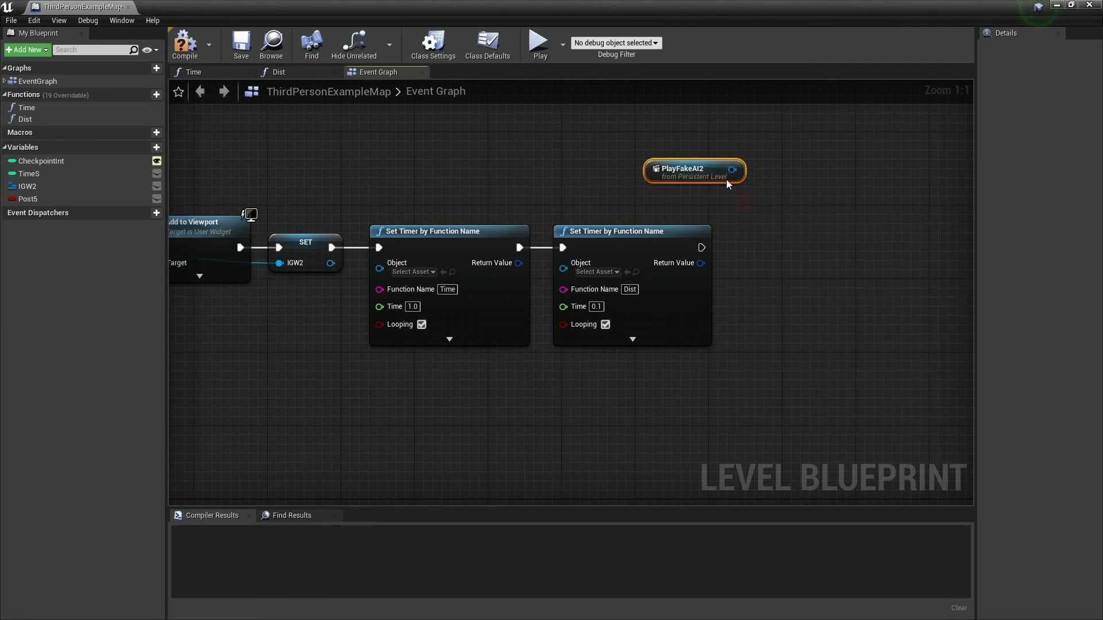
- Add a Play (SequencePlayer) call on the PlayFakeAI2 reference and connect its execution after the Dist Set Timer by Function Name node
left_click_drag(769, 216, 753, 230)
type("play")
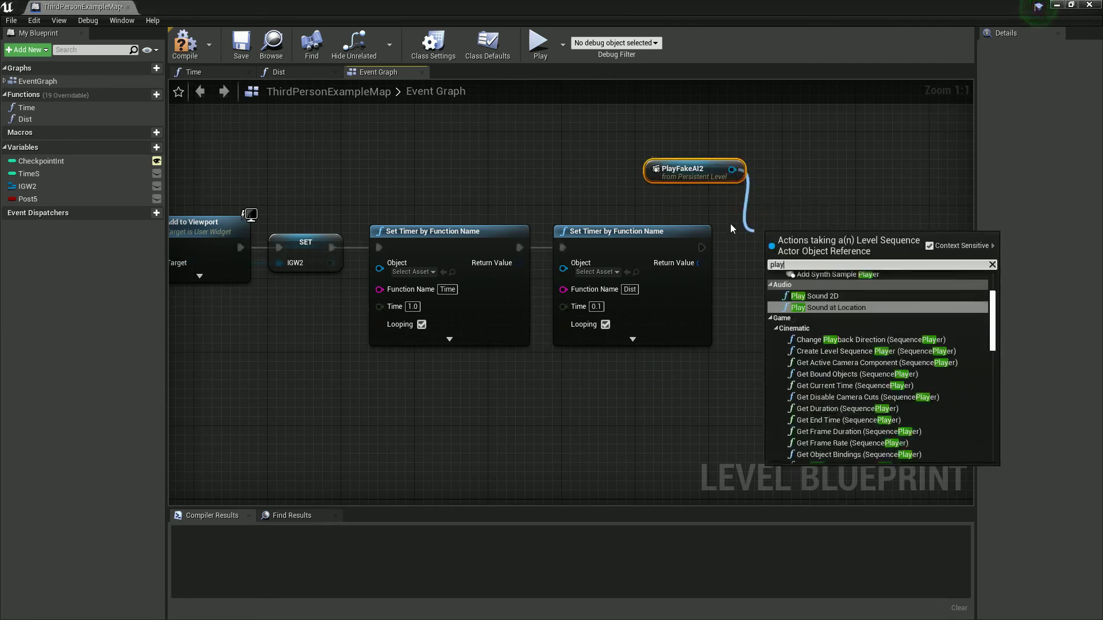
scroll(832, 348, "down", 8)
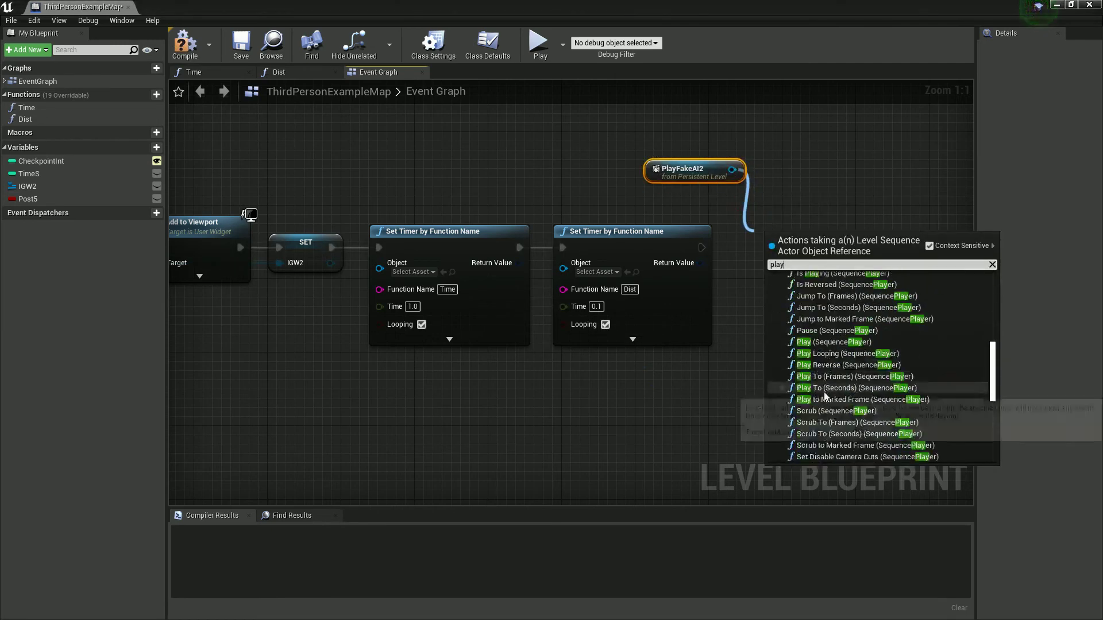
left_click(831, 344)
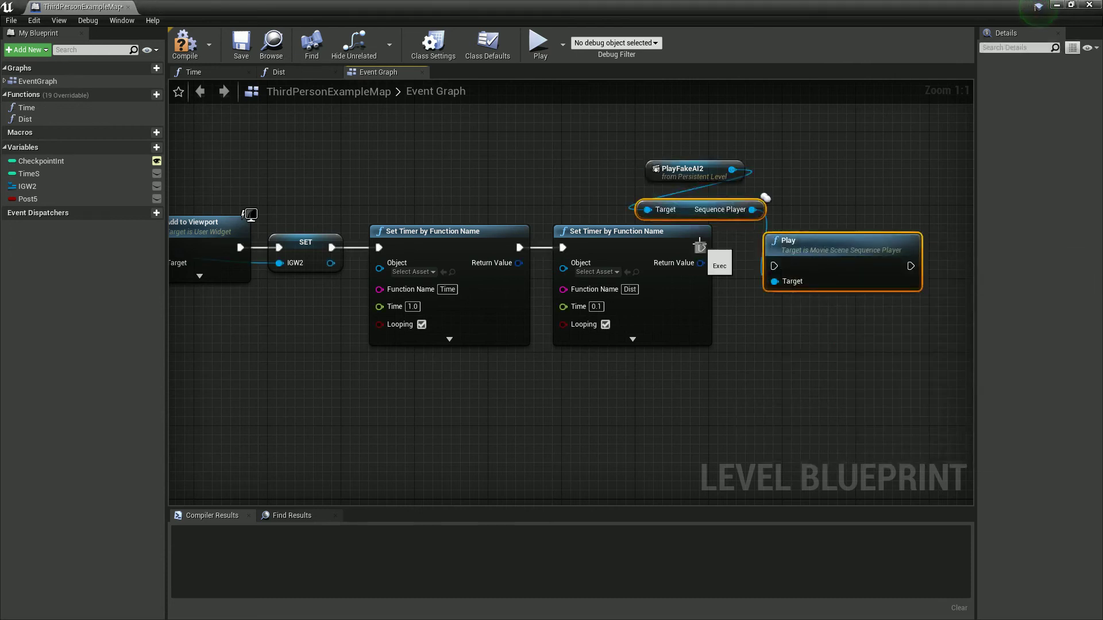
left_click_drag(779, 268, 779, 267)
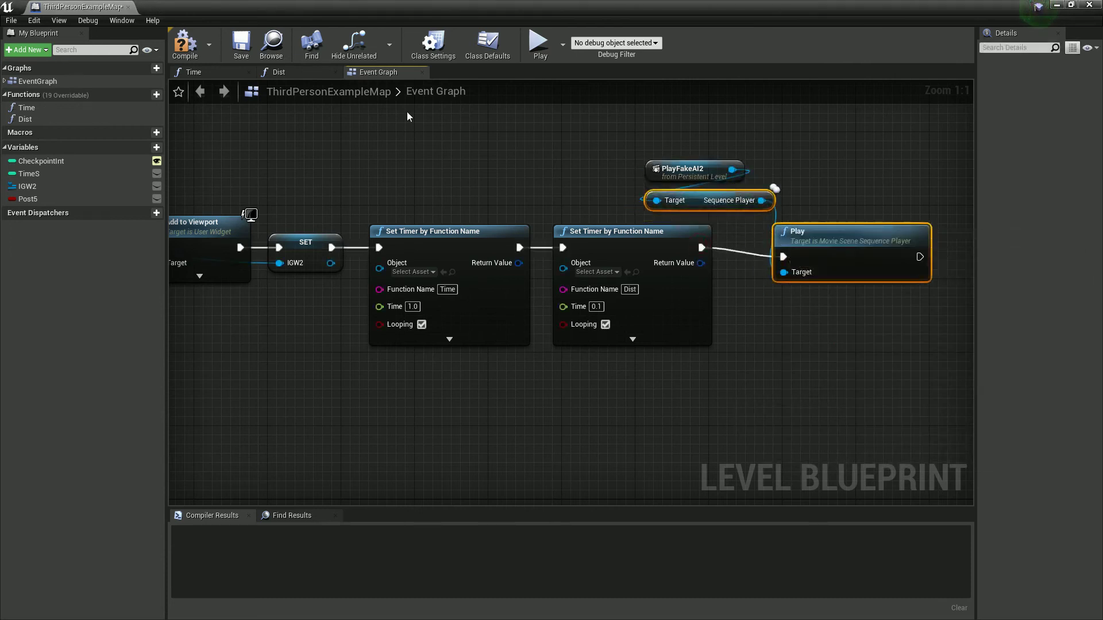
- Move the Level Blueprint window aside, play-test the level in the full-screen viewport while moving the character, and end the play session
left_click_drag(246, 7, 687, 492)
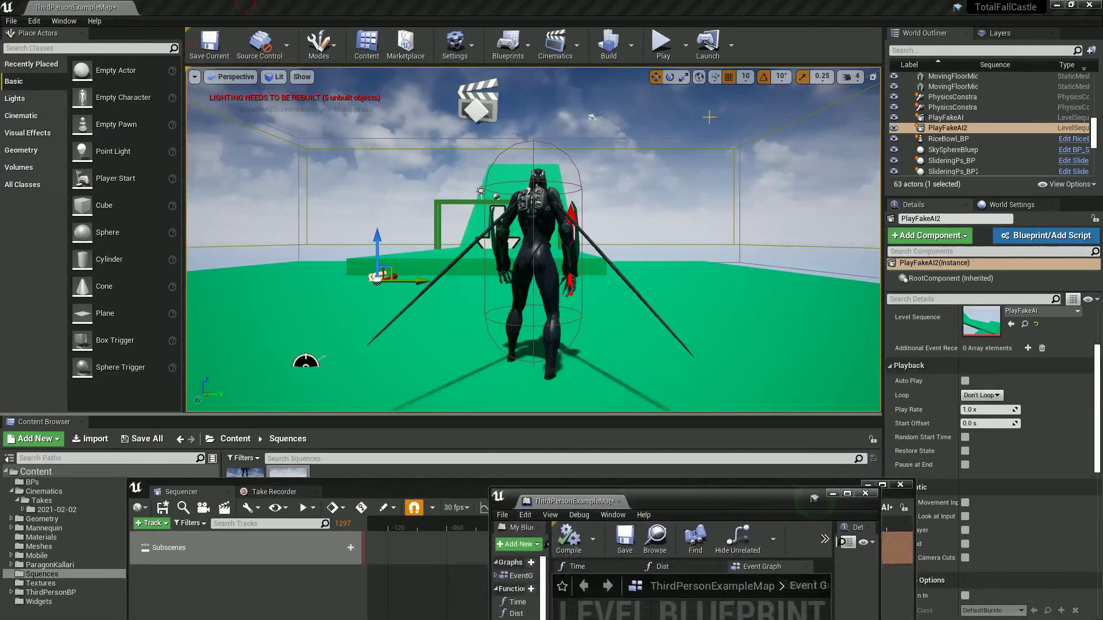
left_click(672, 60)
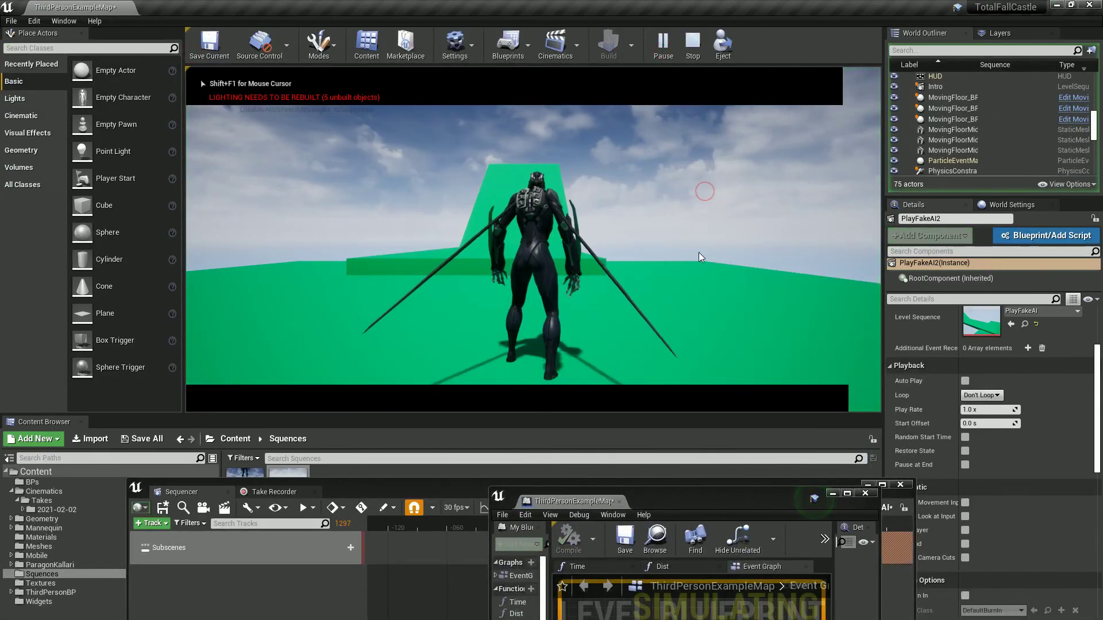
key("F11")
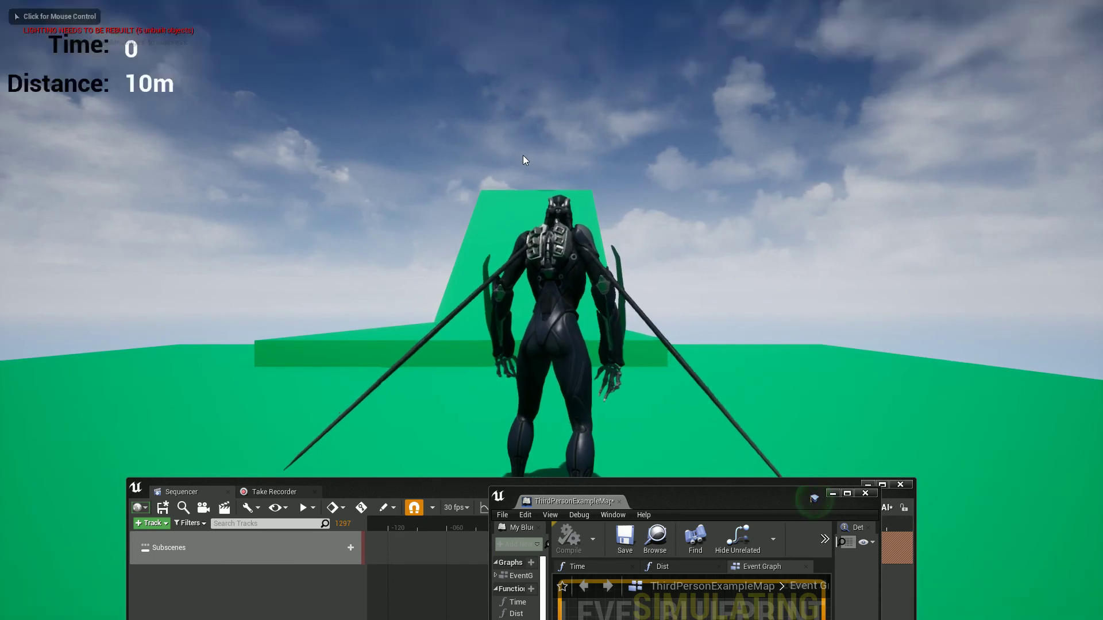
key("w")
key("Left")
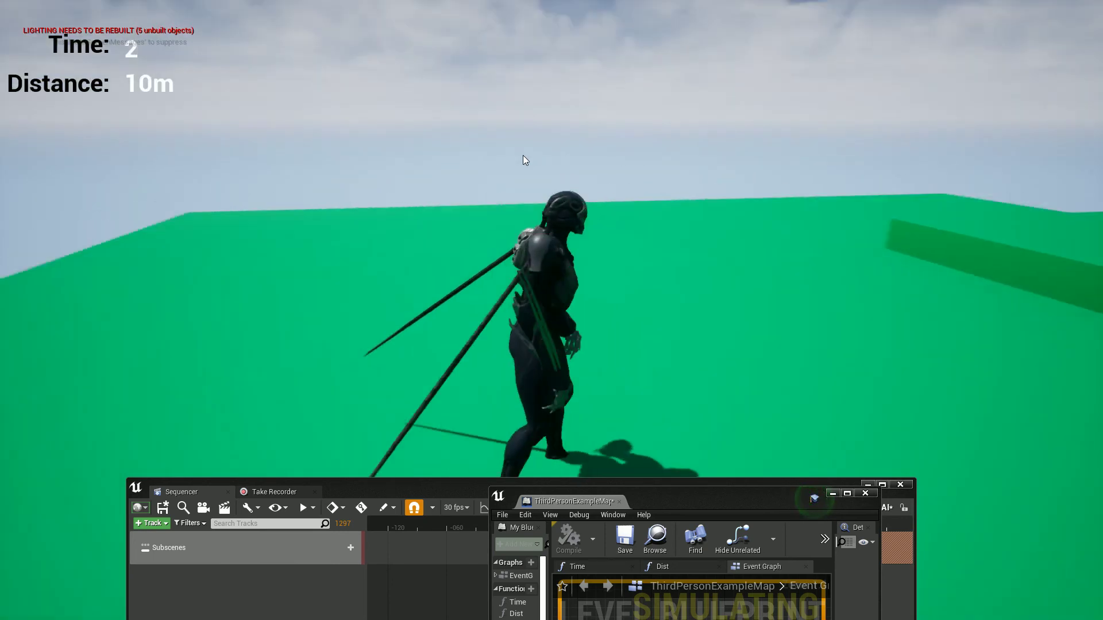
key("w")
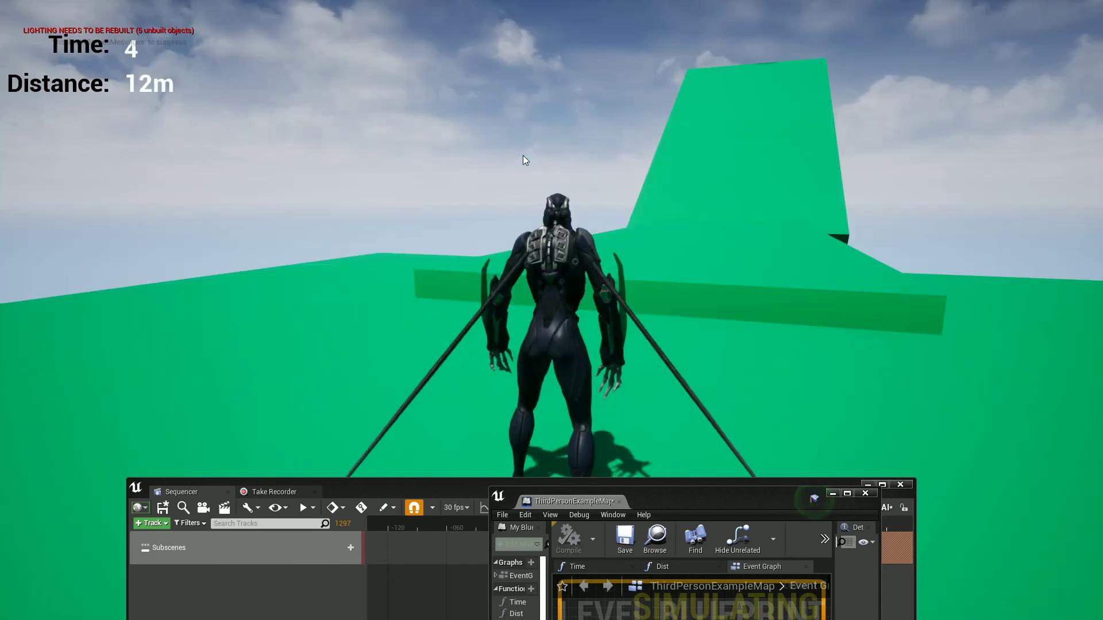
key("Escape")
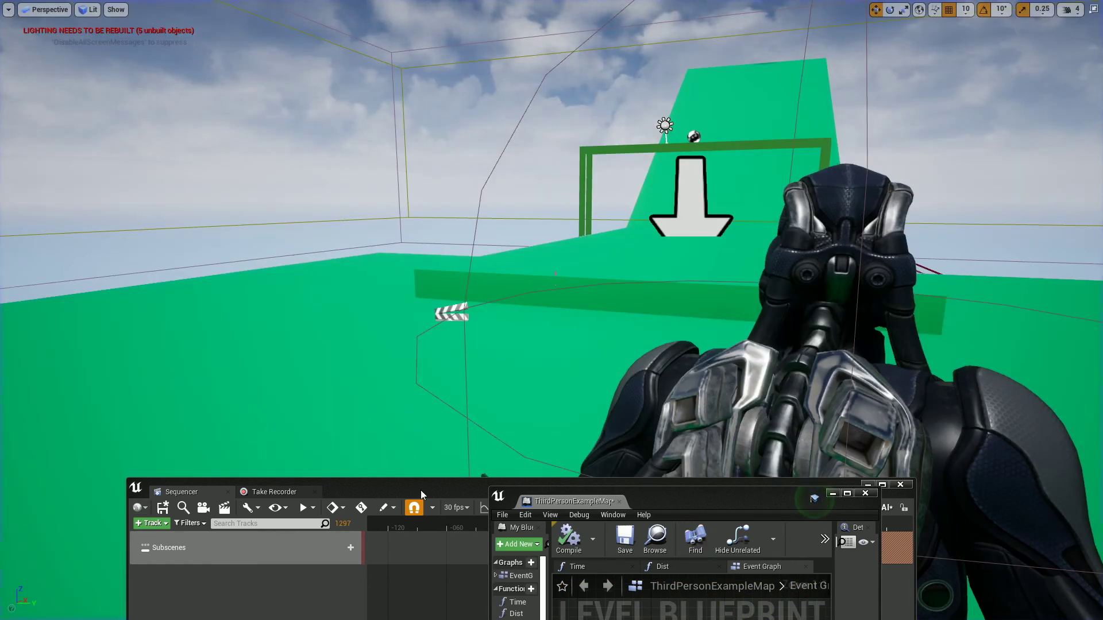
- Move the ThirdPersonCharacter_Scene_1_01 section back to start at frame 0000 and save the PlayFakeAI sequence
left_click(420, 491)
double_click(391, 491)
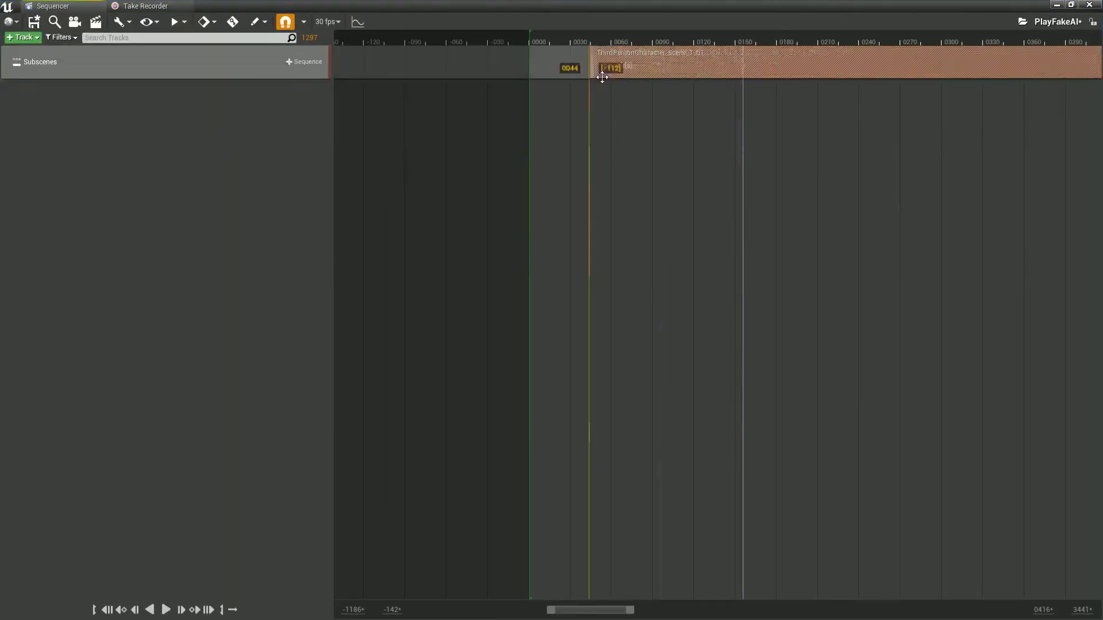
left_click_drag(566, 7, 902, 554)
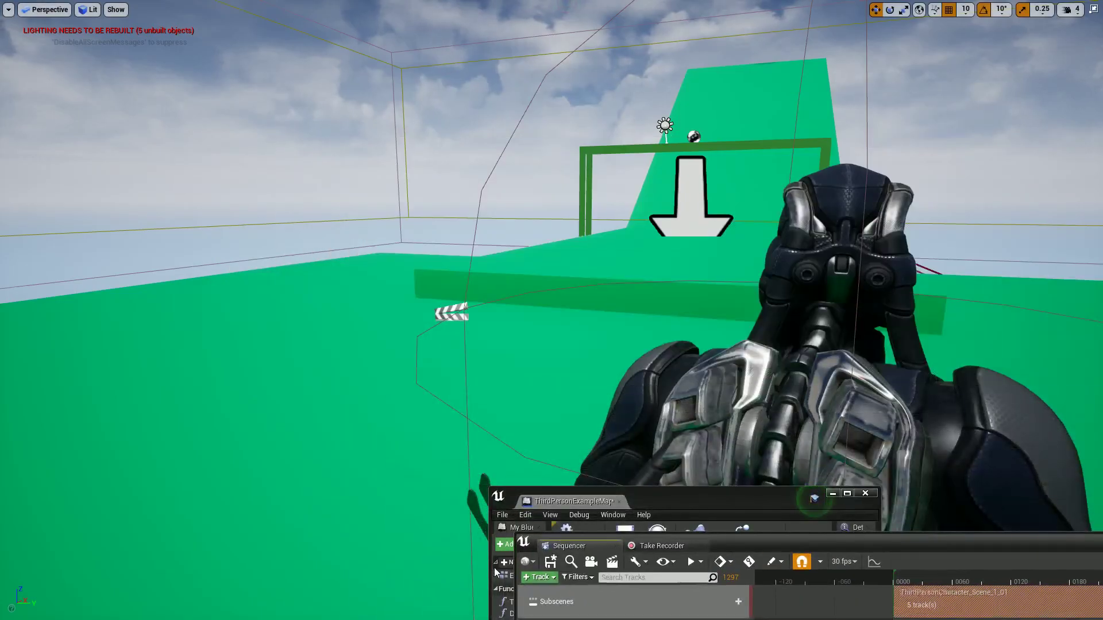
left_click(550, 563)
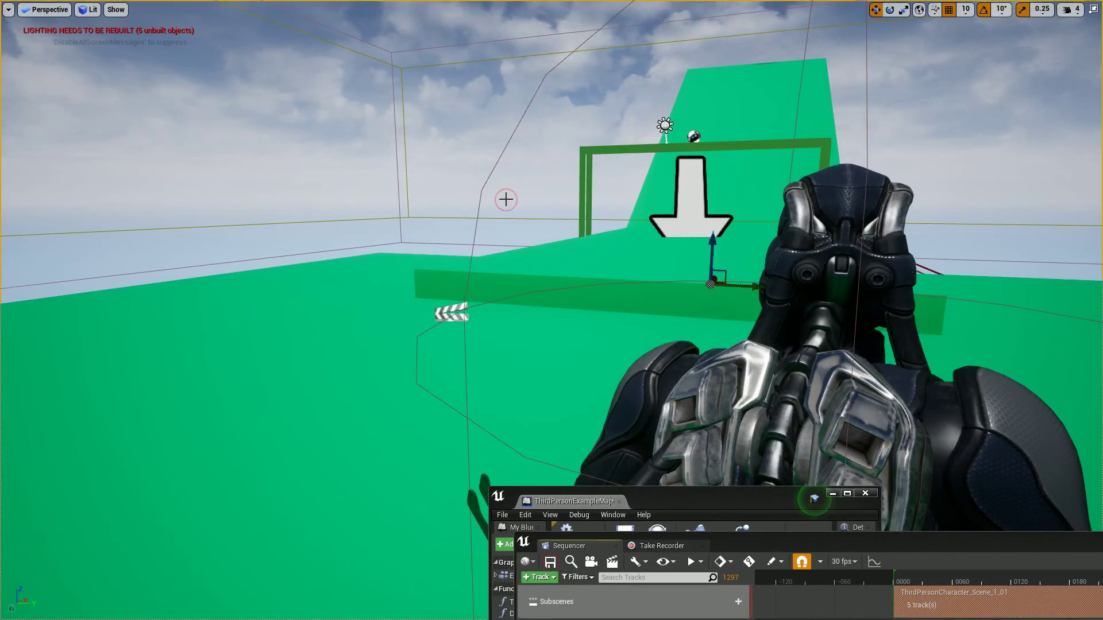
- Play-test the level against the recorded opponent by running and jumping through the obstacle course, end the session and leave full-screen view
key("alt+p")
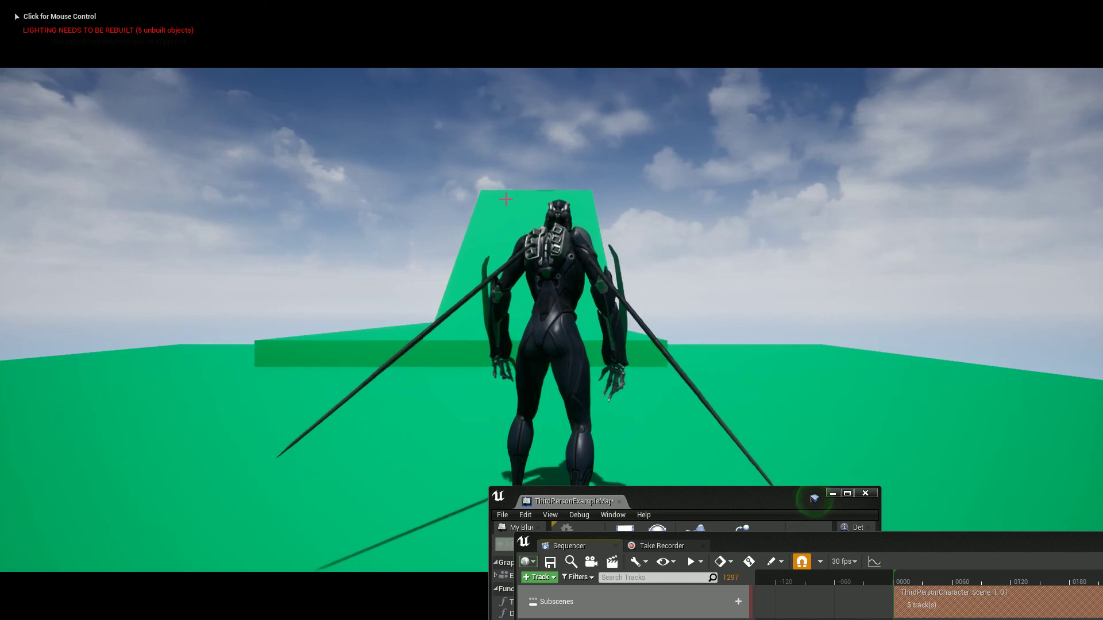
key("alt+r")
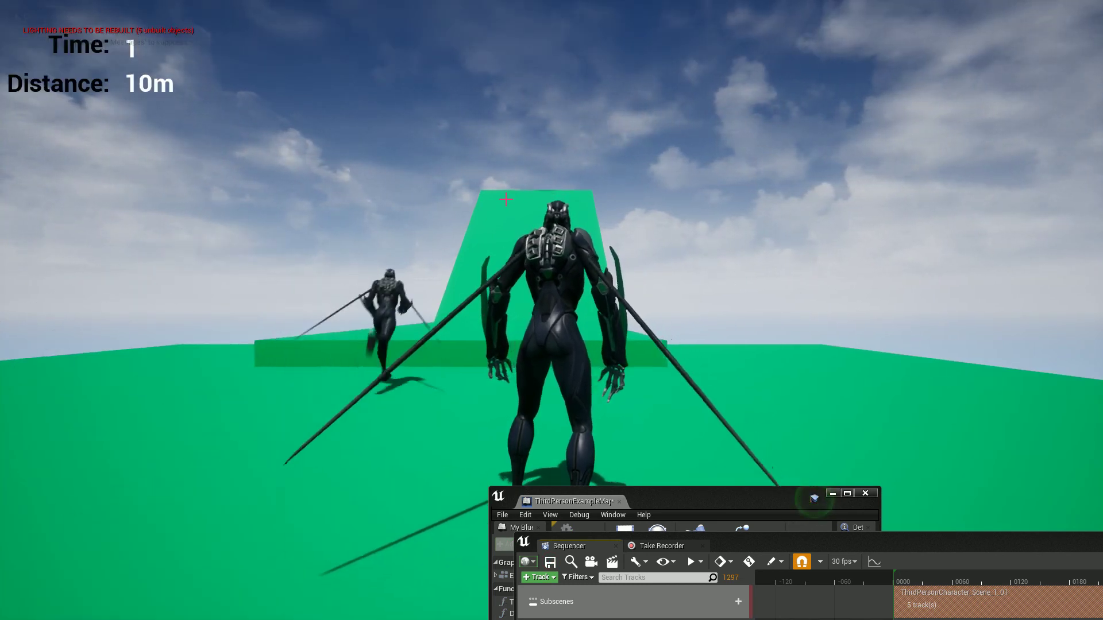
left_click(506, 199)
key("w")
key("space")
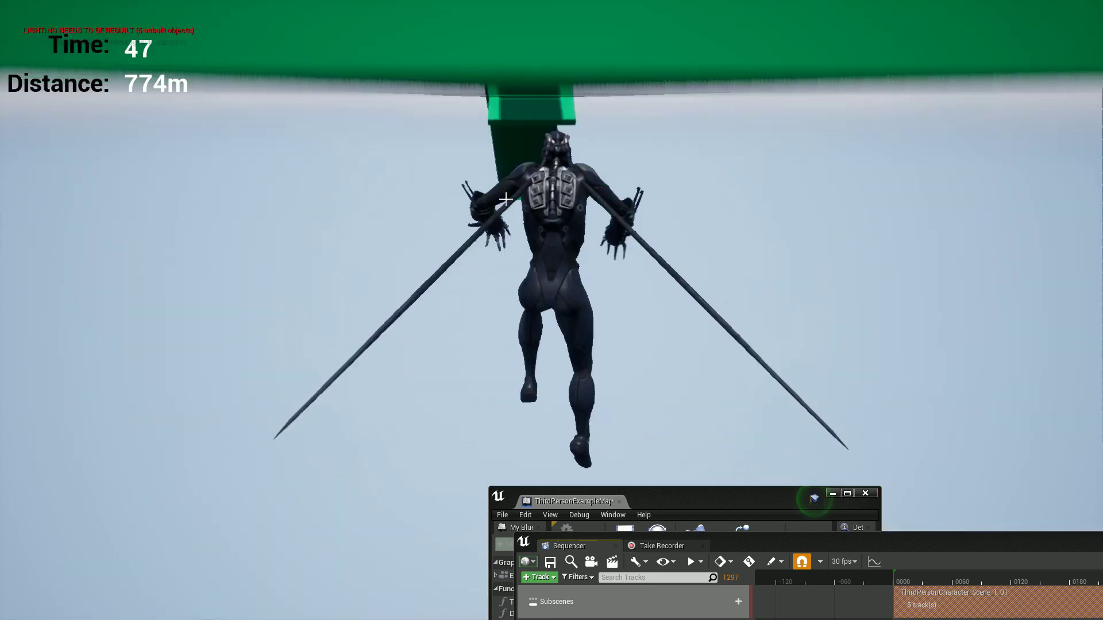
key("Escape")
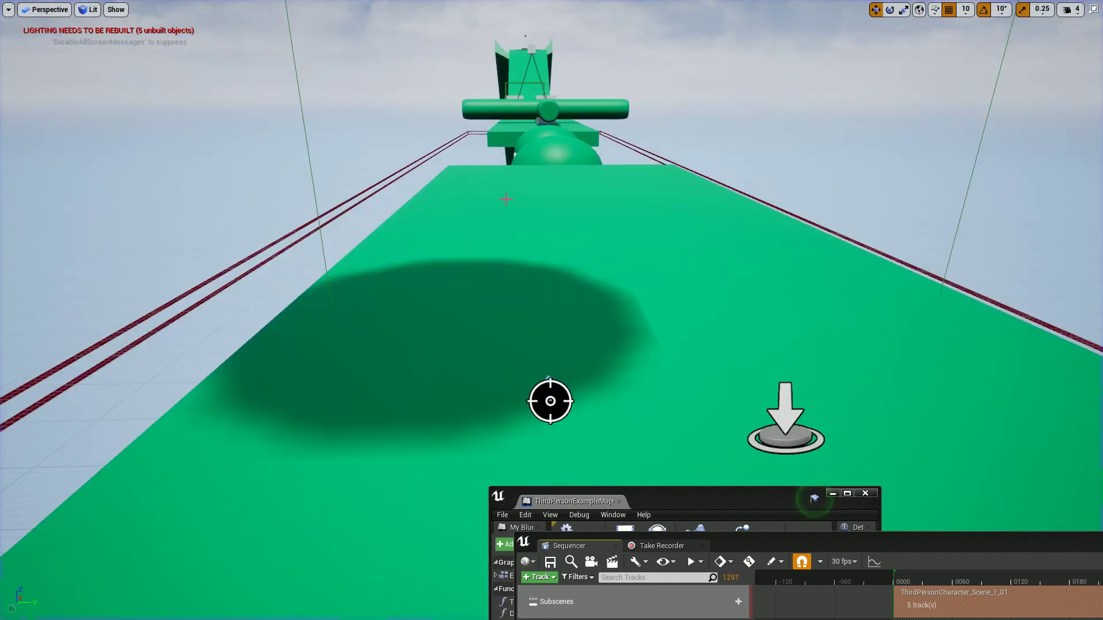
key("F11")
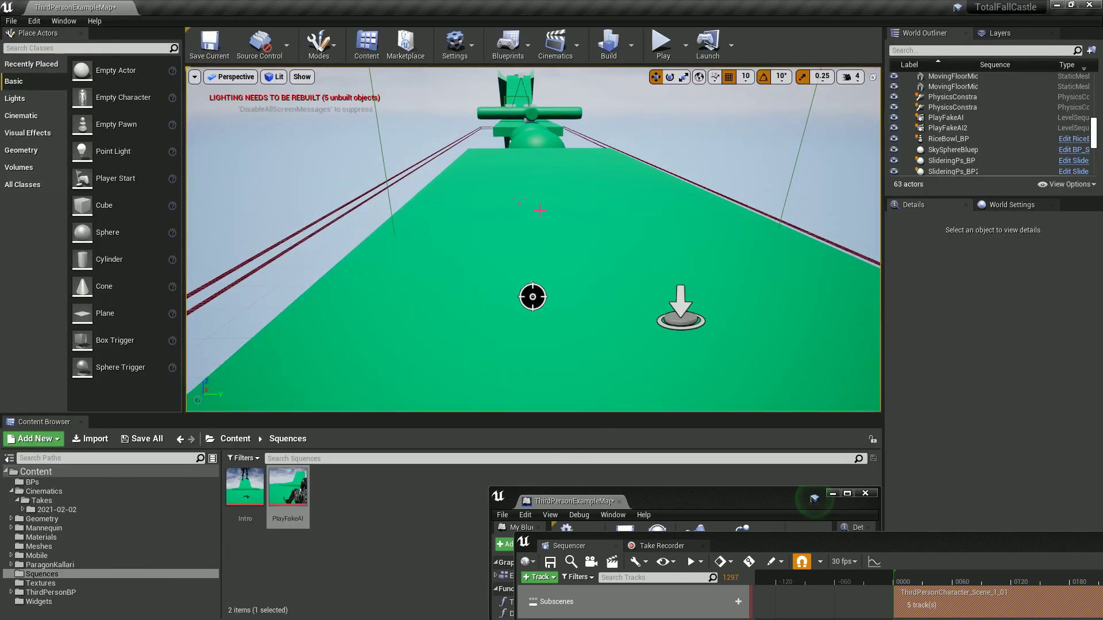
right_click_drag(539, 209, 570, 204)
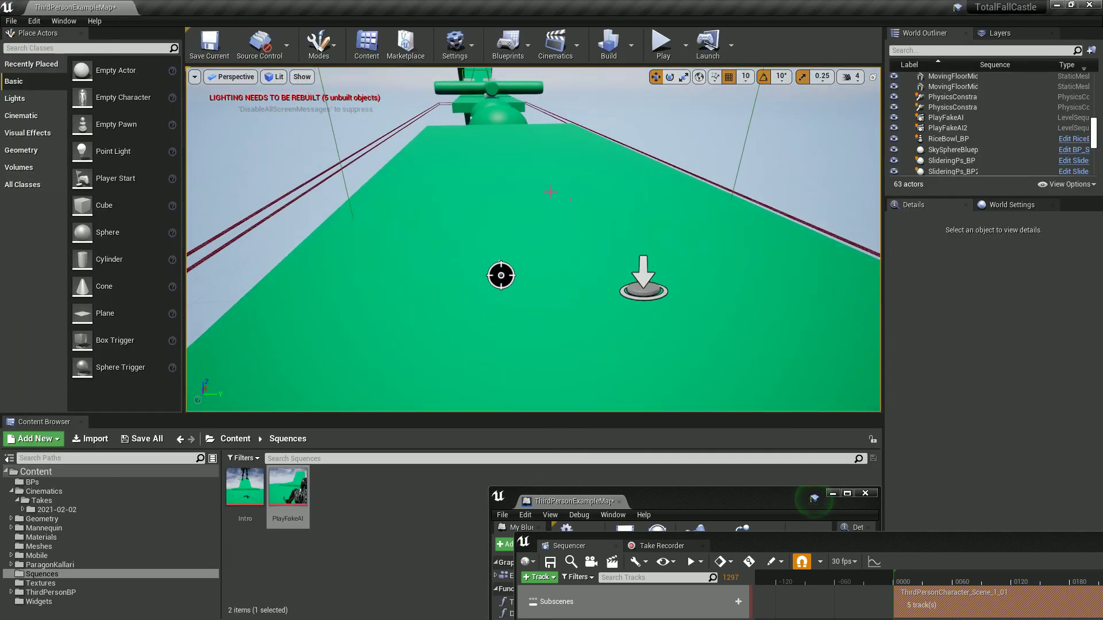